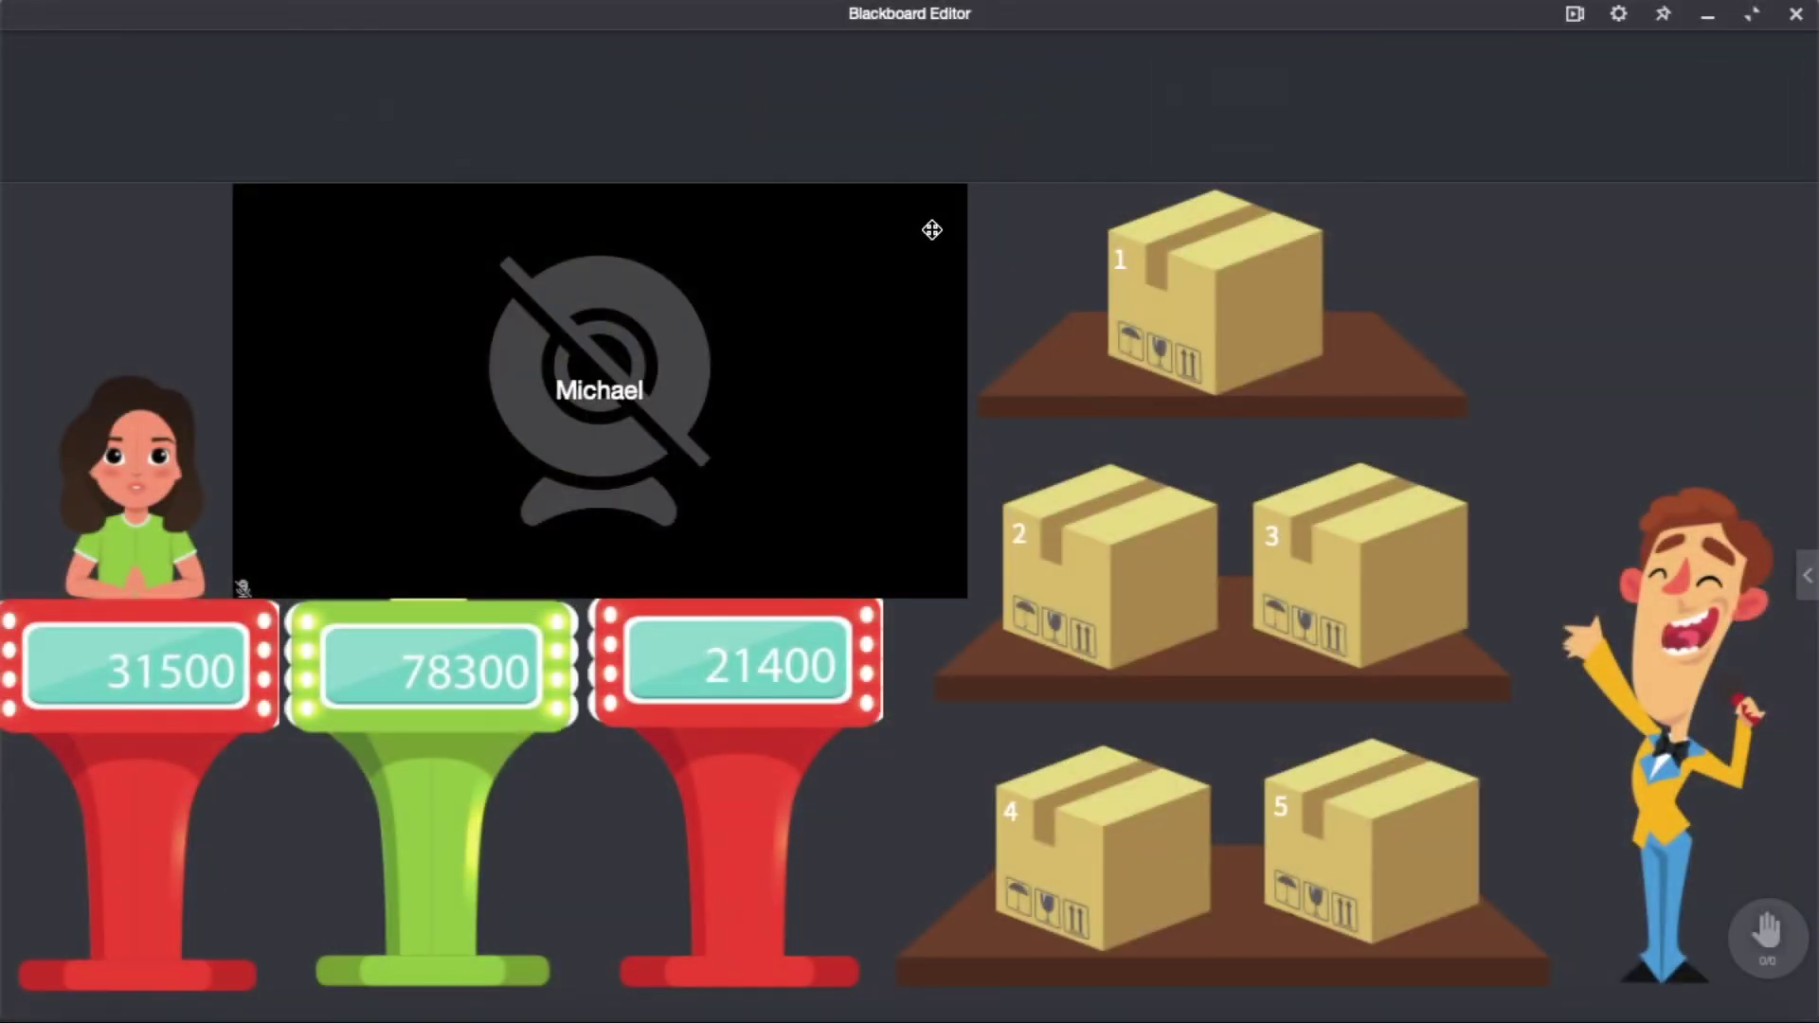
Step: Shrink the participant camera tile and move it over to the host's position
click(963, 190)
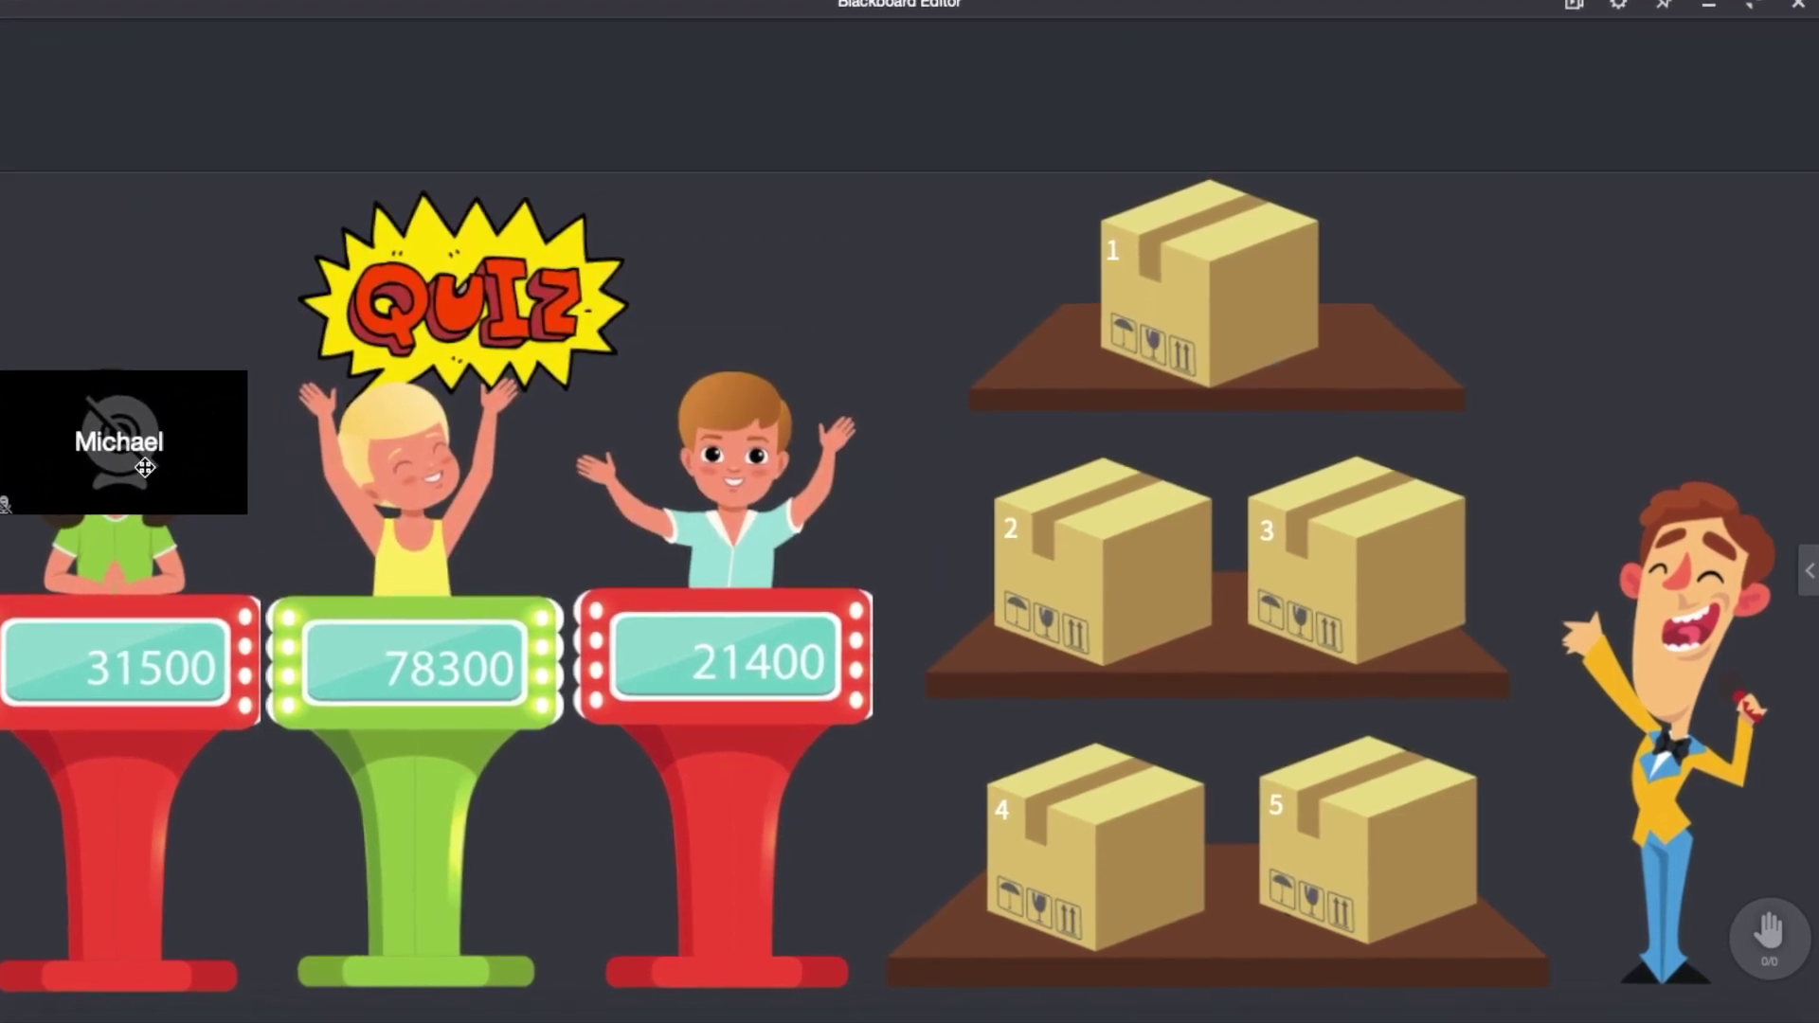
drag(359, 462, 740, 454)
drag(650, 407, 1693, 548)
Step: Roll the Dice tool to 3, move it off the picture, and start sliding box 1 aside
click(1788, 715)
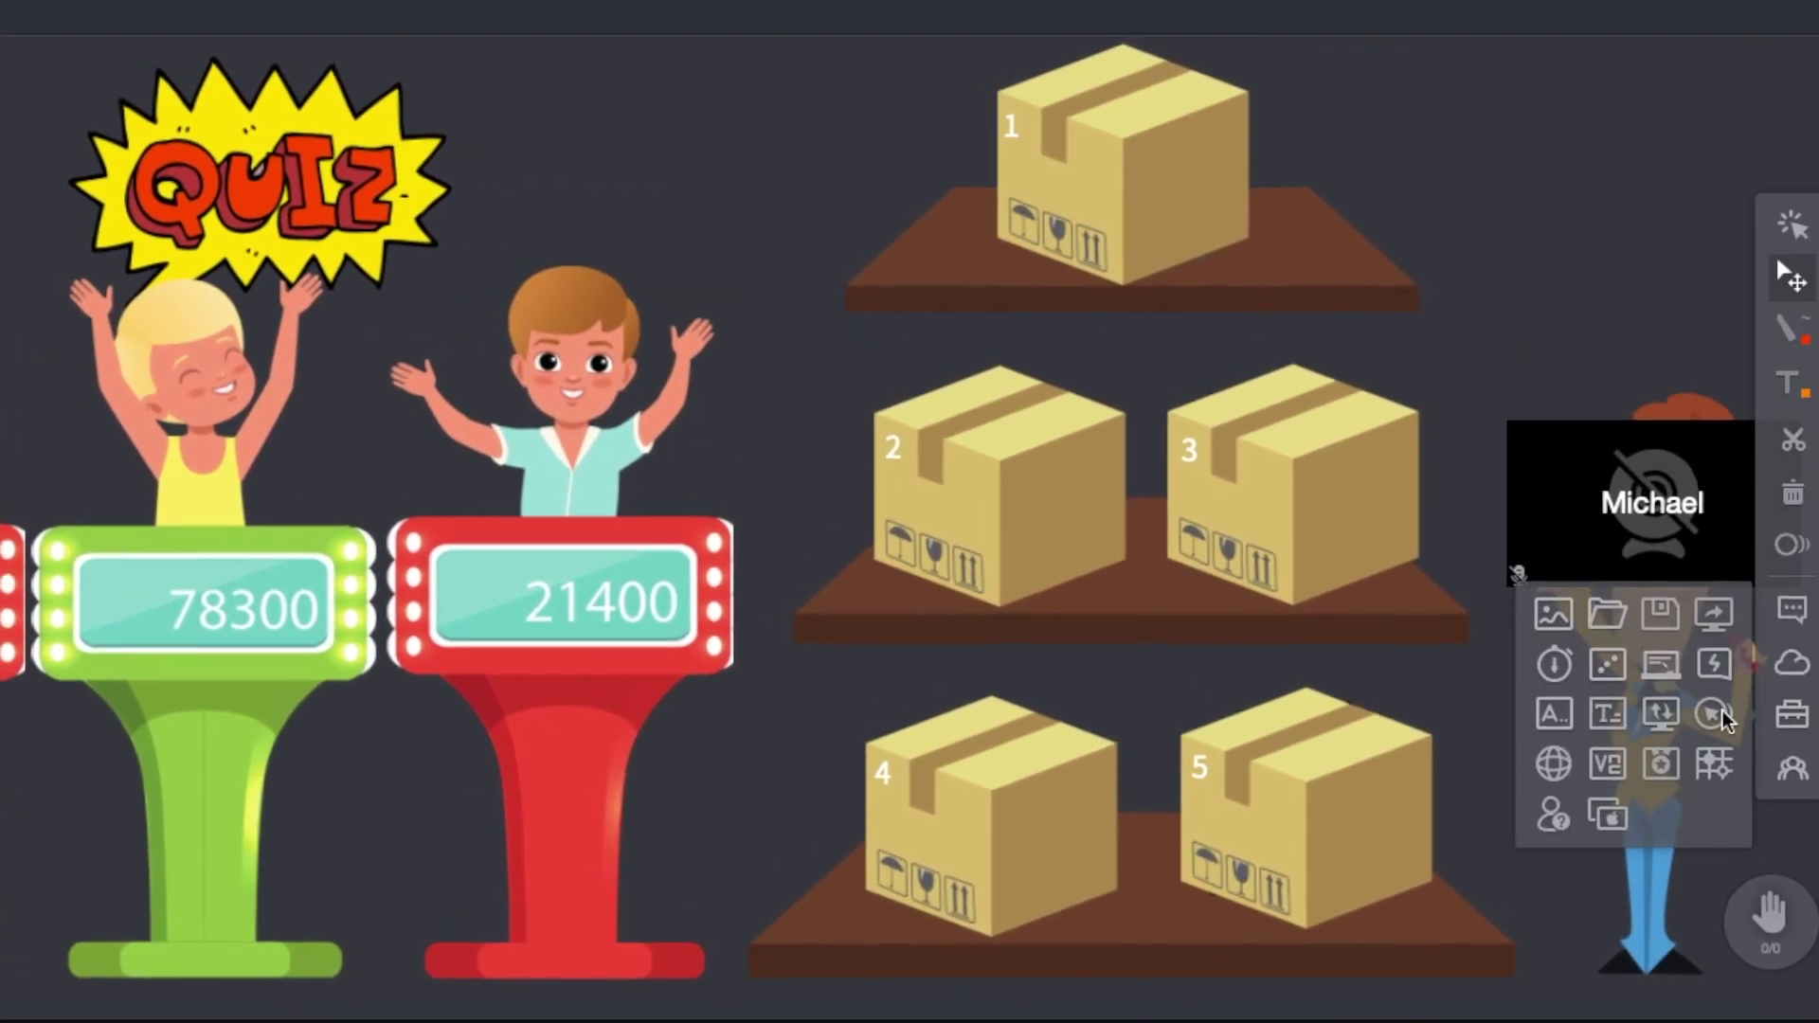
click(1610, 701)
drag(959, 406, 1649, 195)
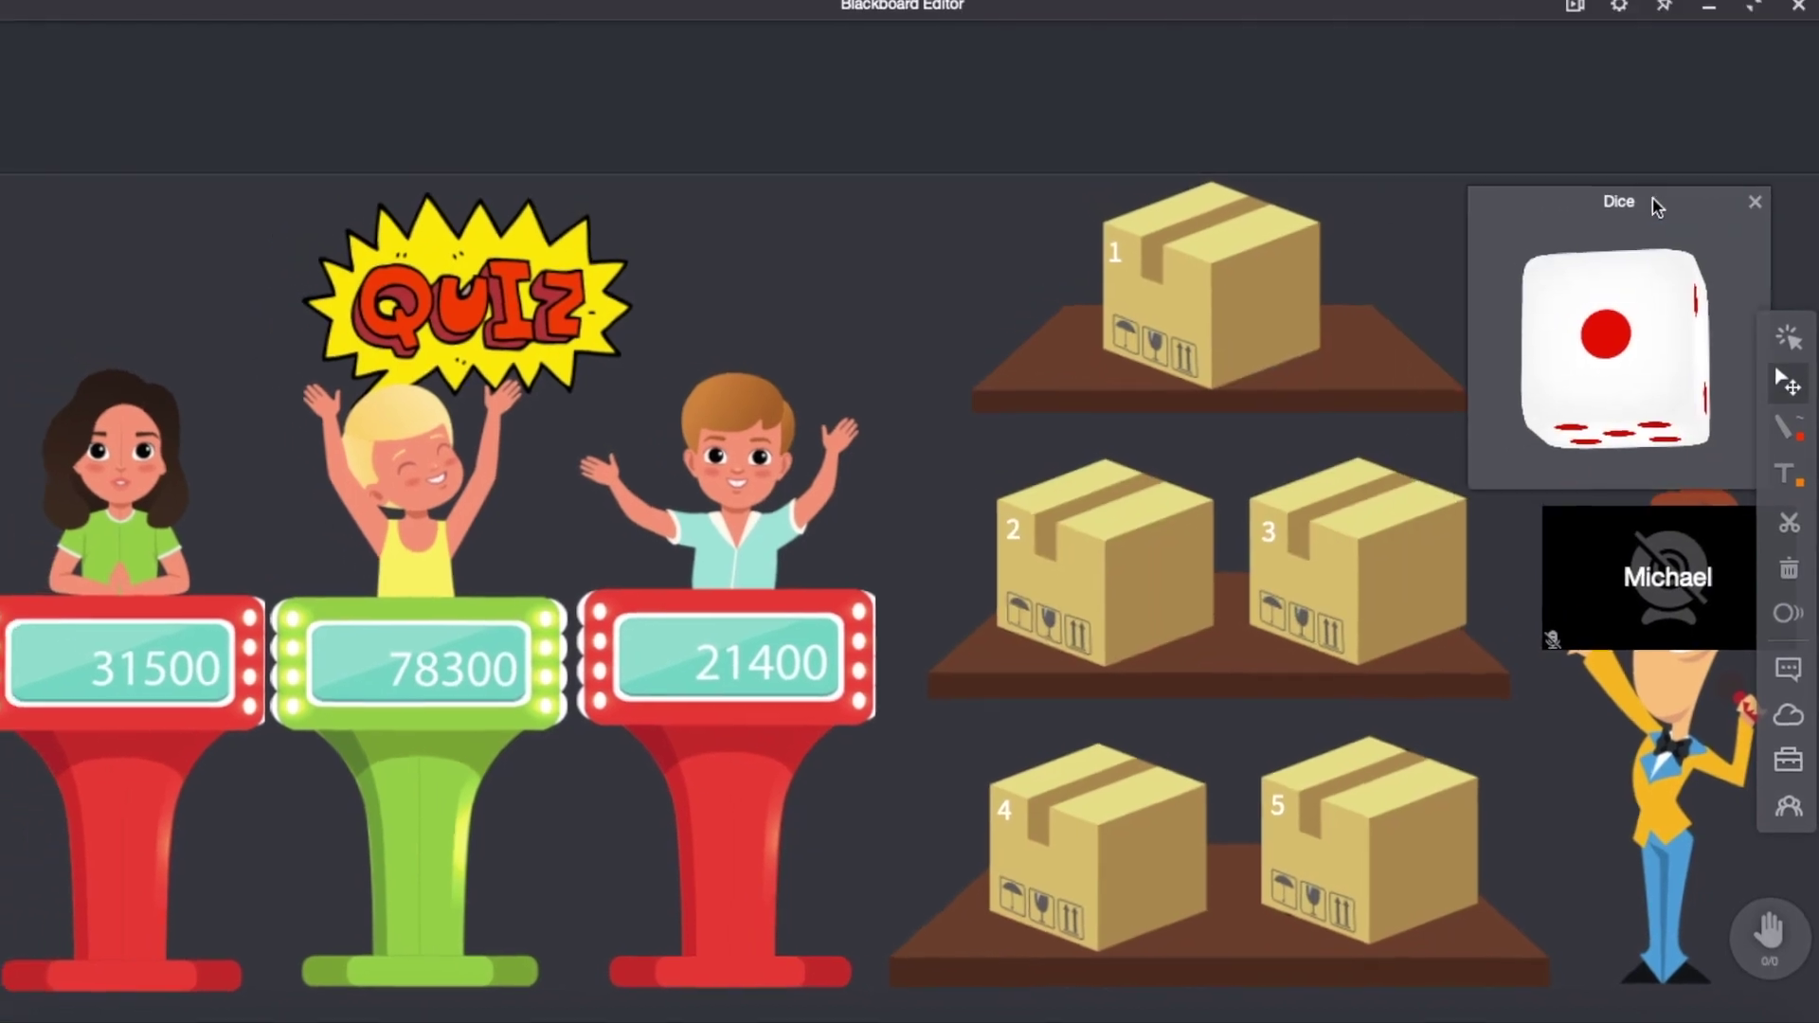
click(1269, 302)
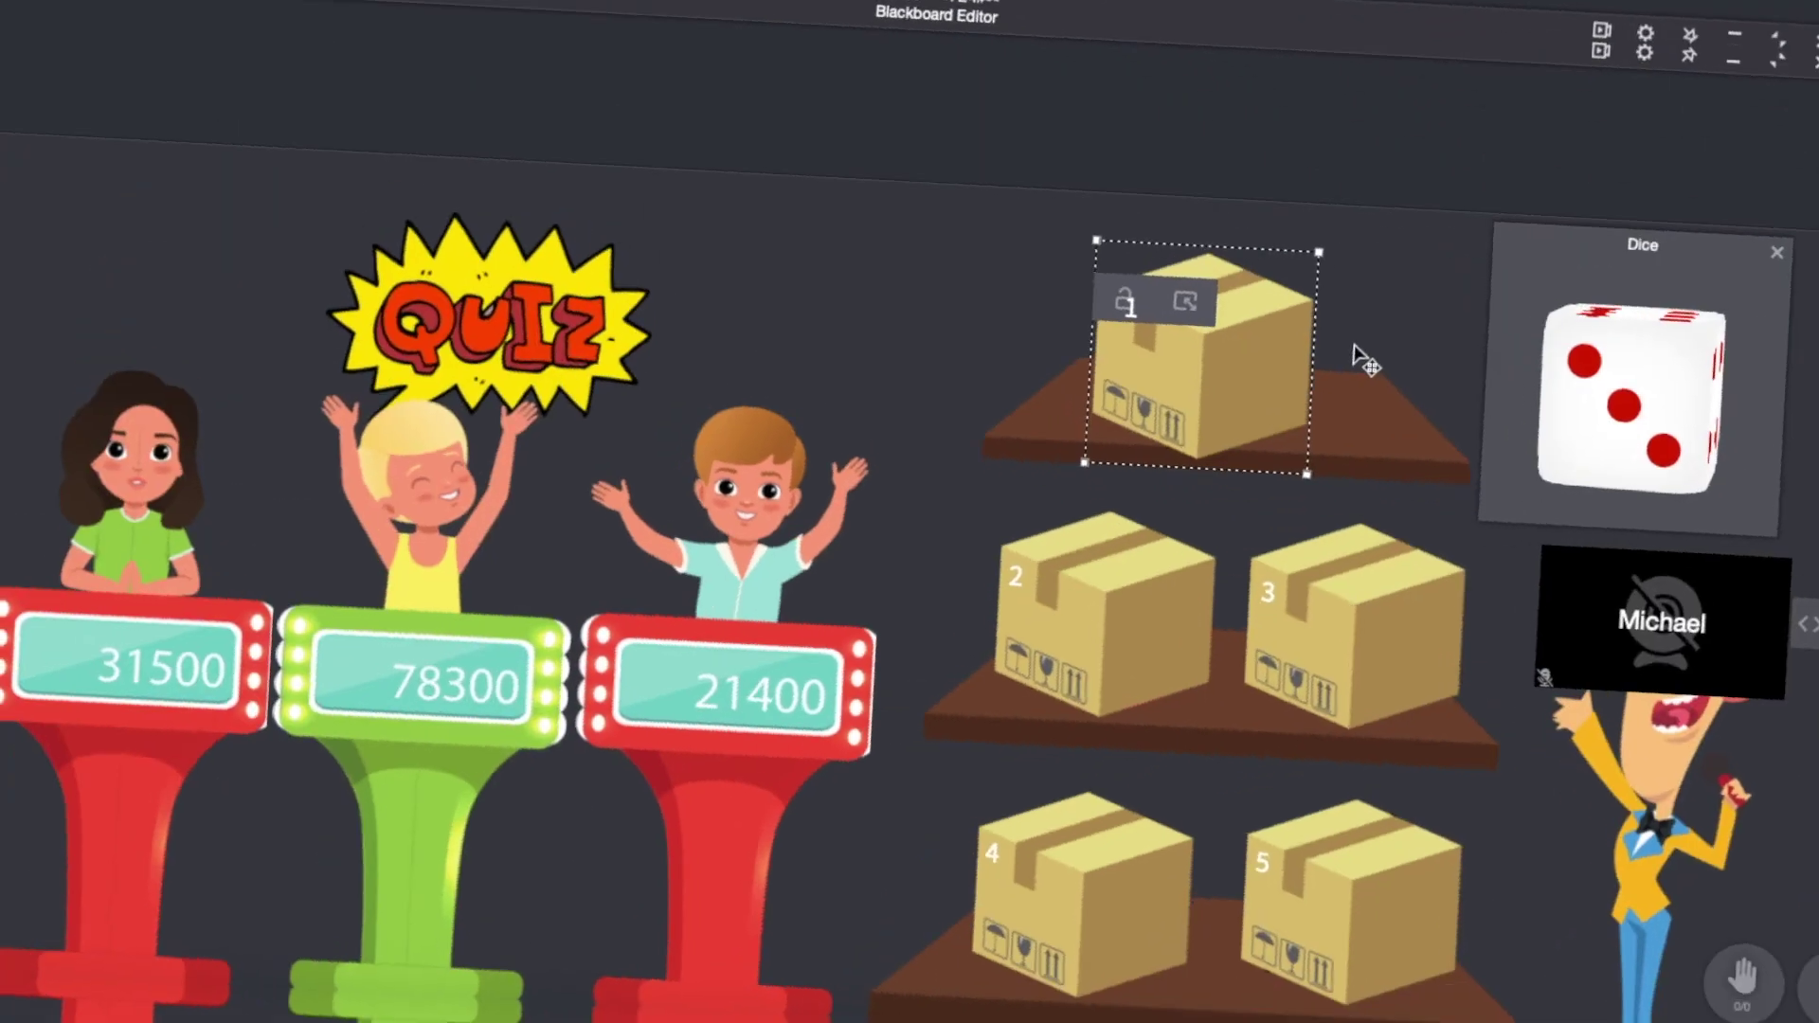
drag(1253, 328, 1212, 316)
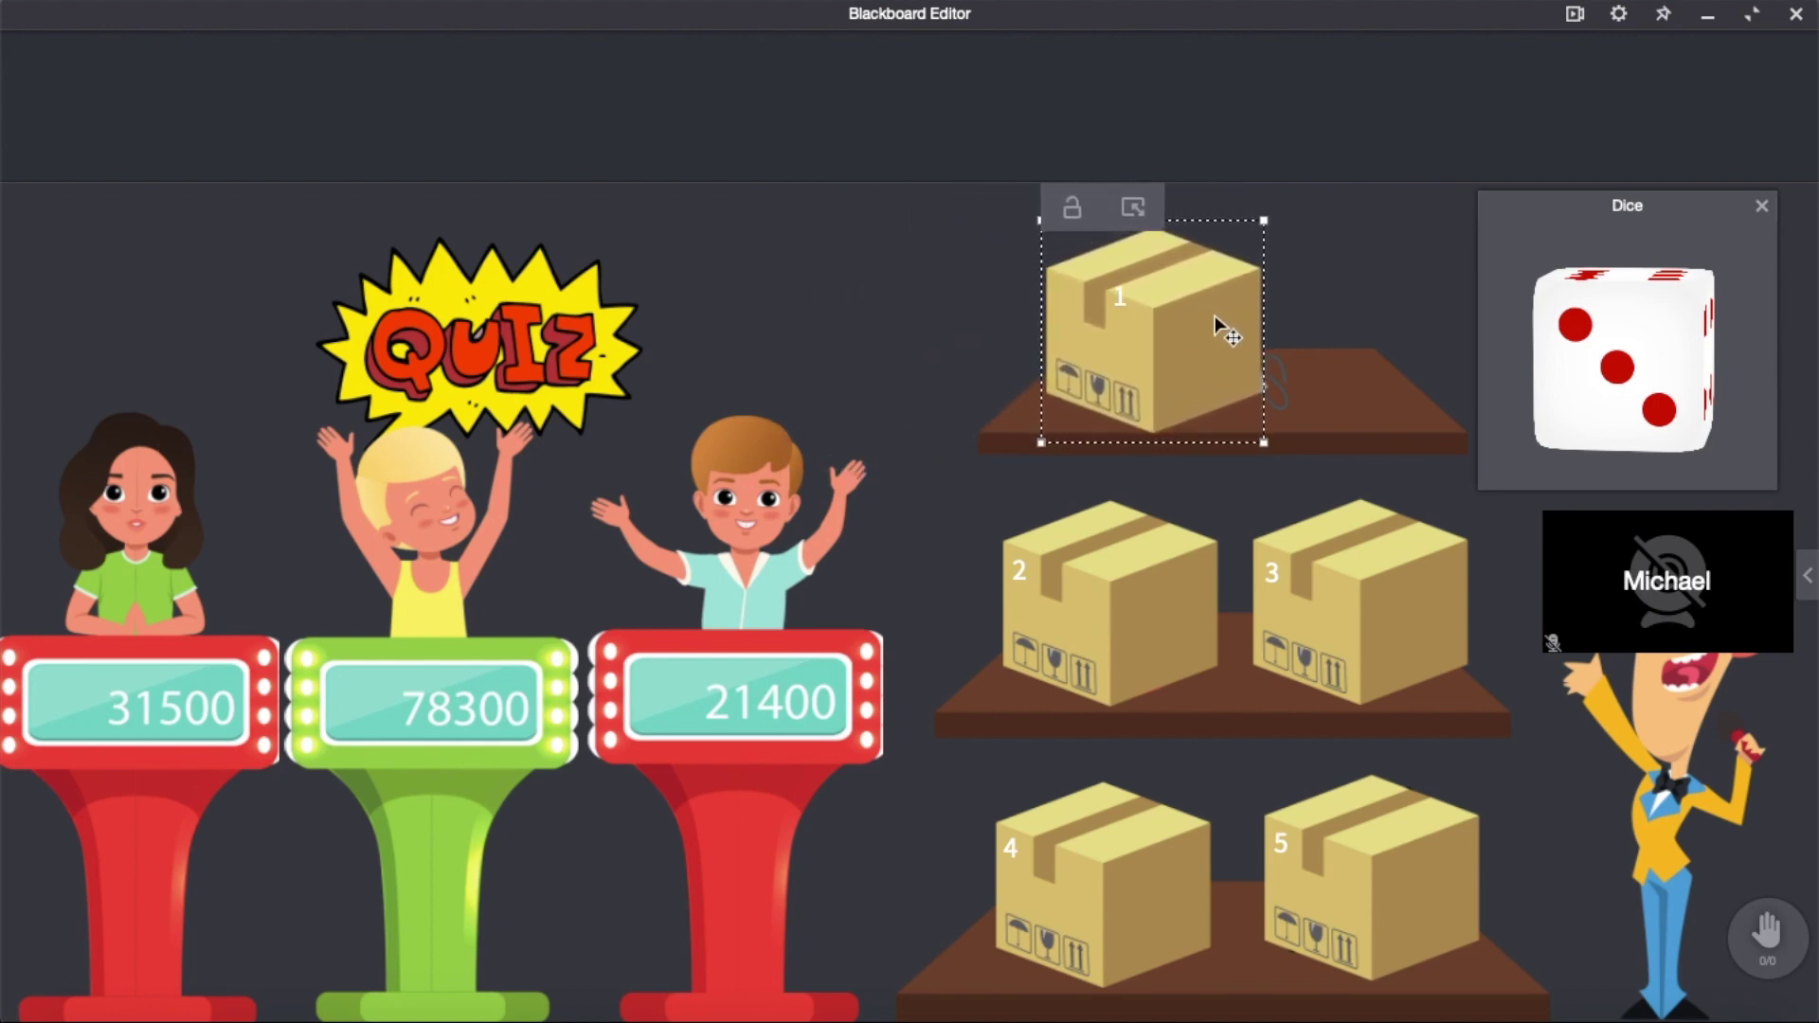
Step: Stack boxes 1–5 at the left, revealing the microphone, guitar, violin, drum and trumpet
click(1413, 238)
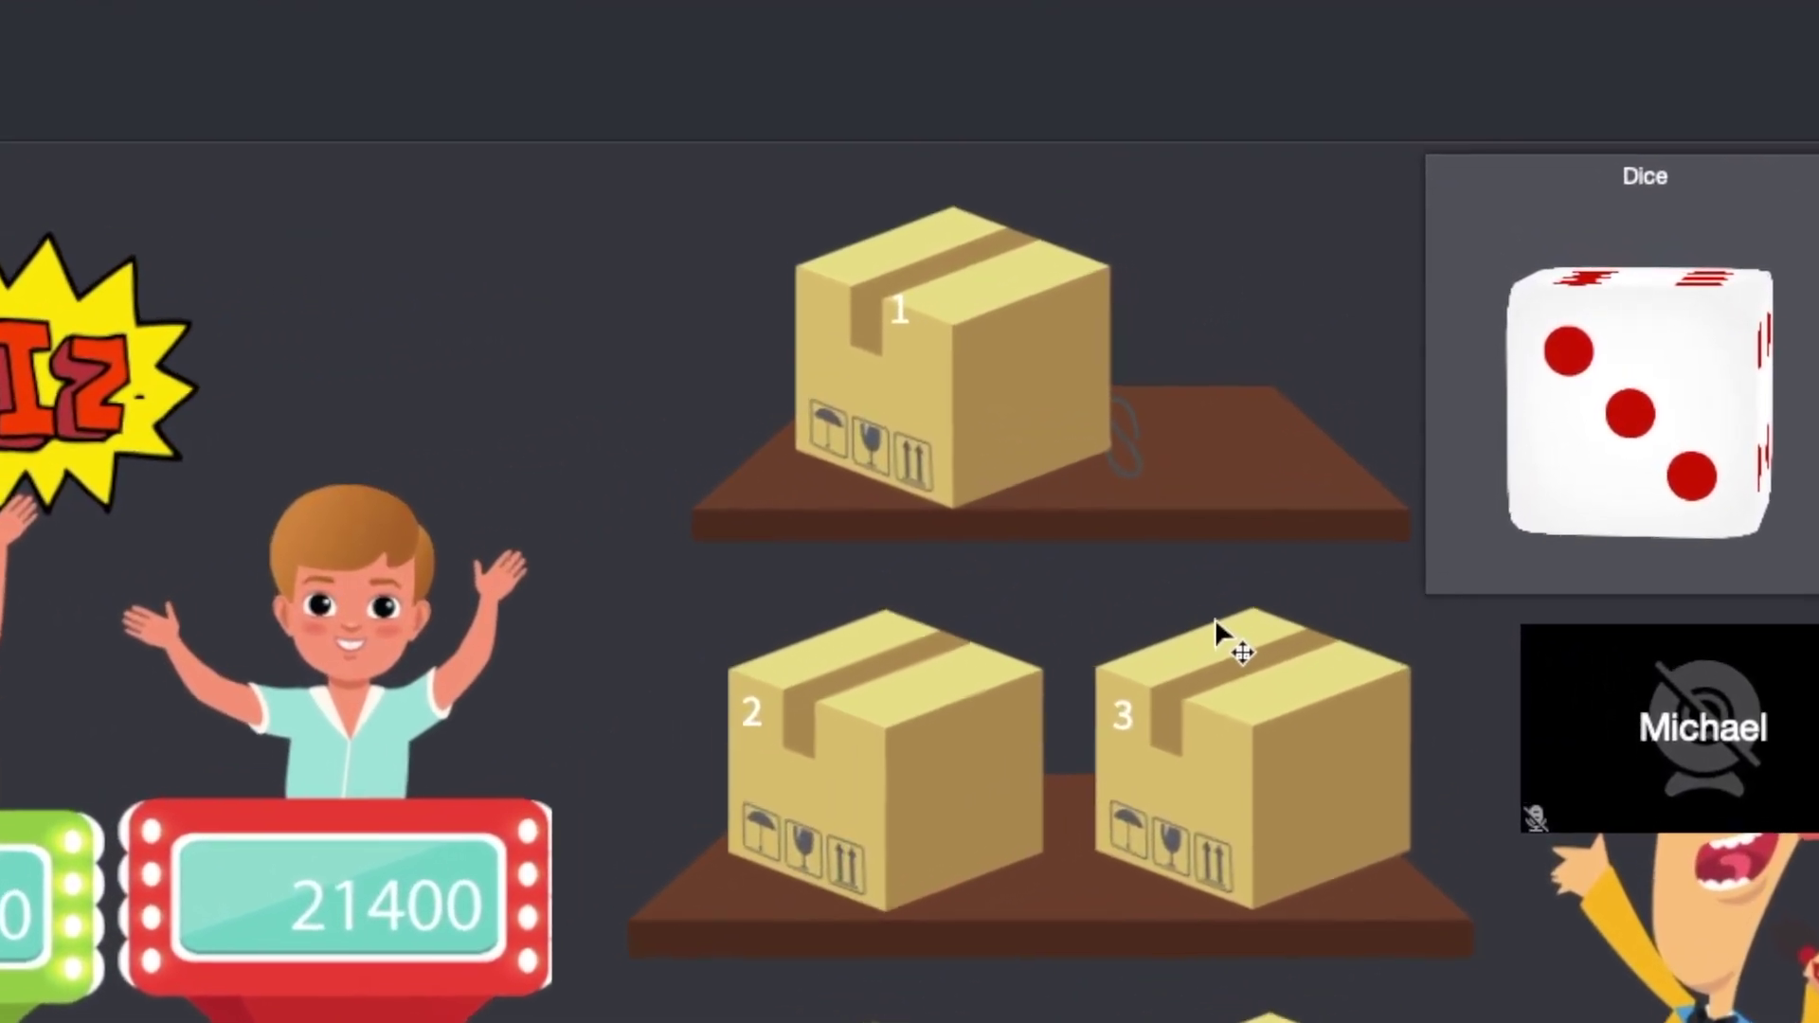
drag(913, 441, 677, 436)
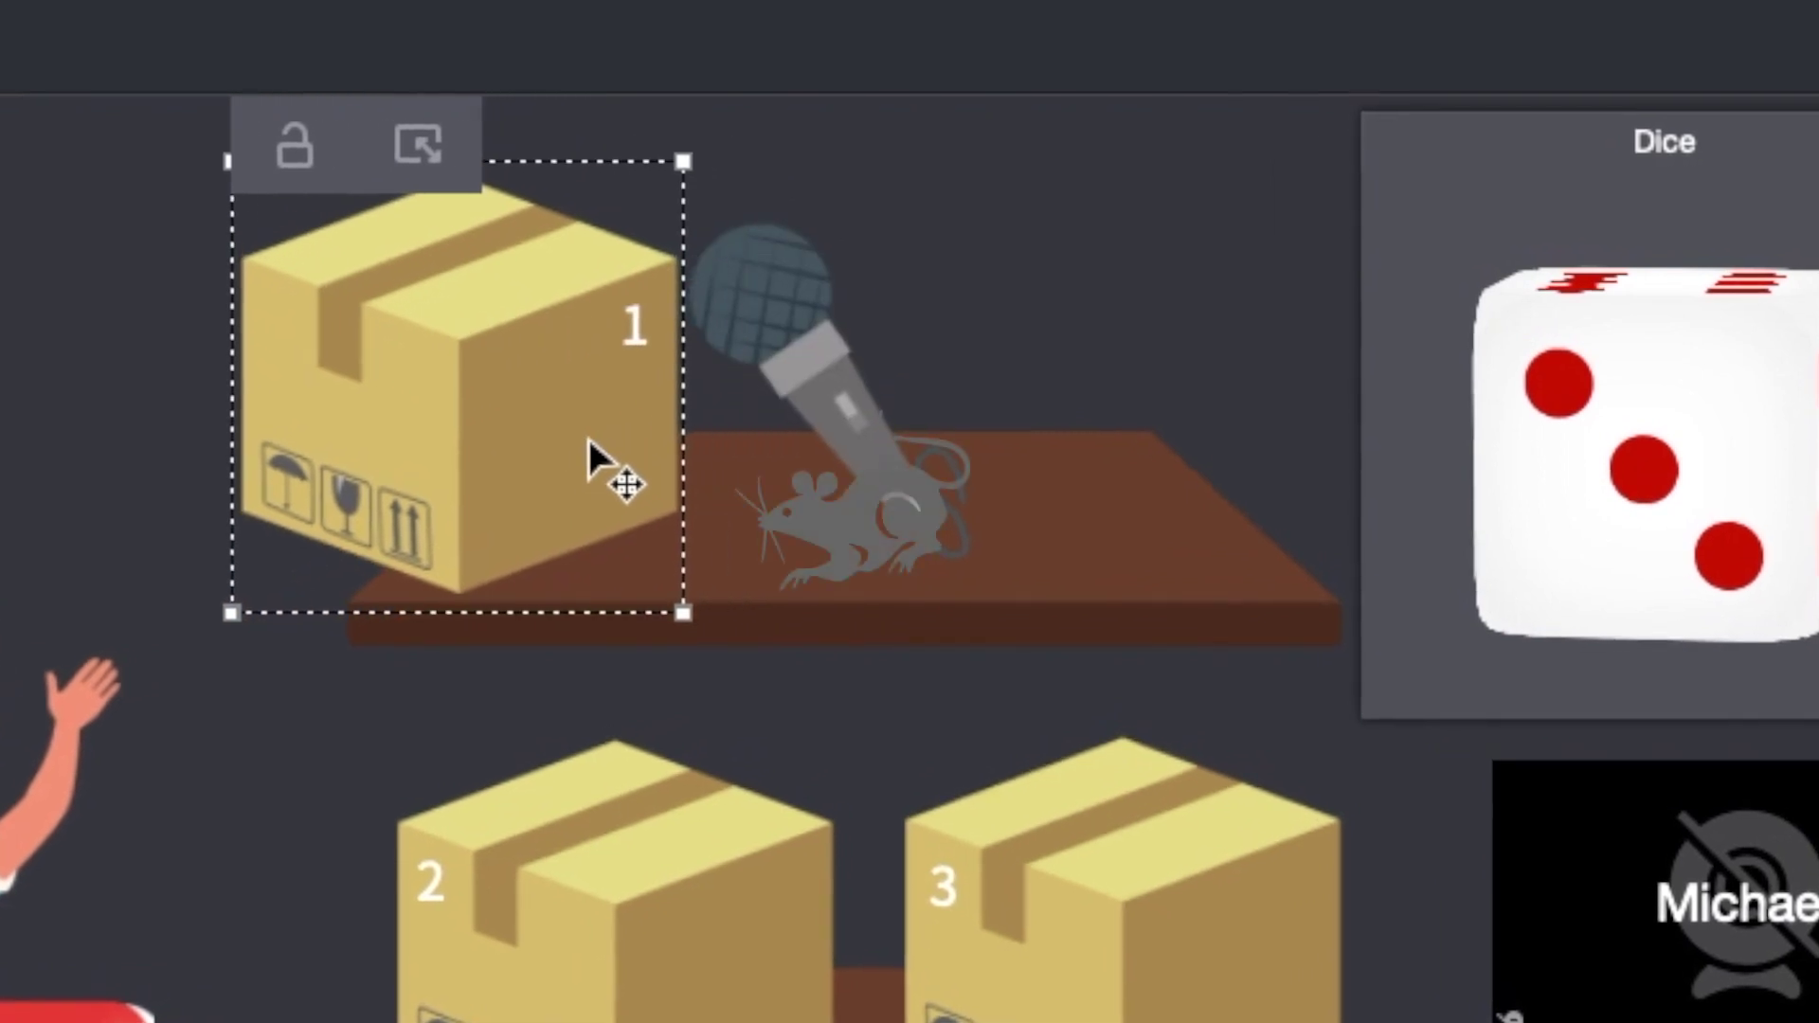
drag(710, 901, 550, 976)
drag(1090, 900, 400, 739)
drag(587, 716, 692, 519)
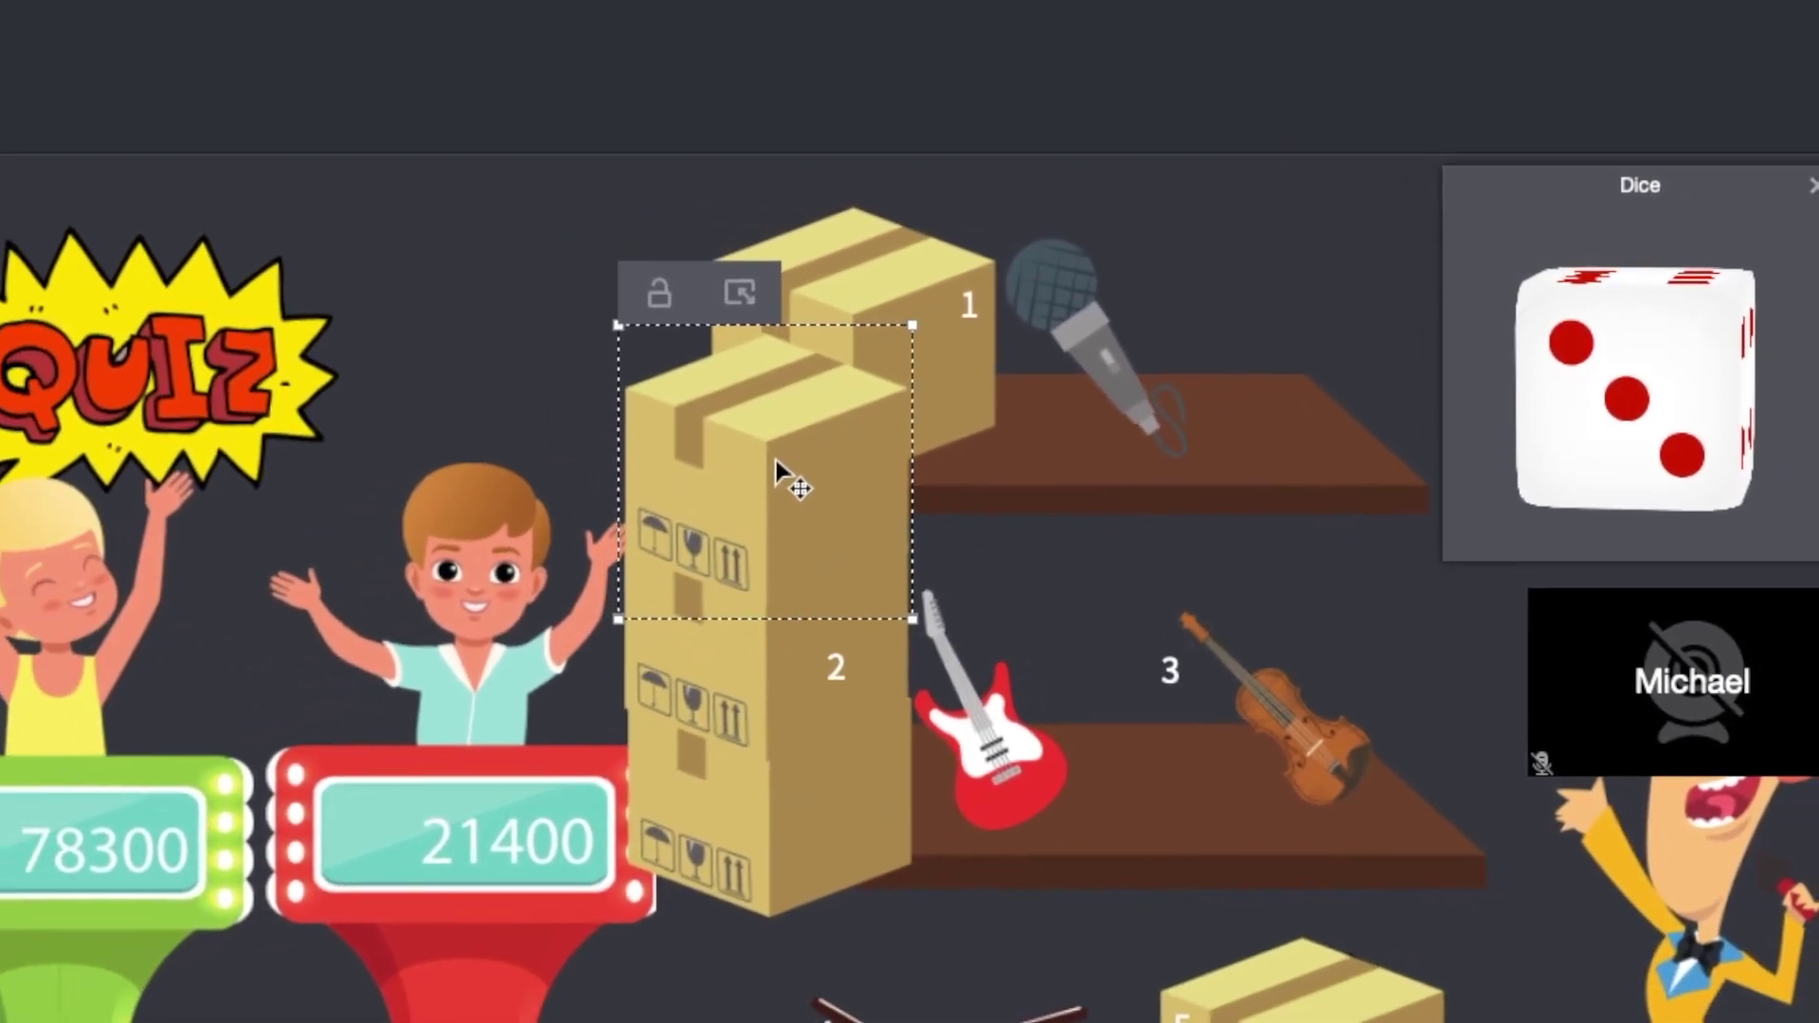
drag(1222, 957, 748, 355)
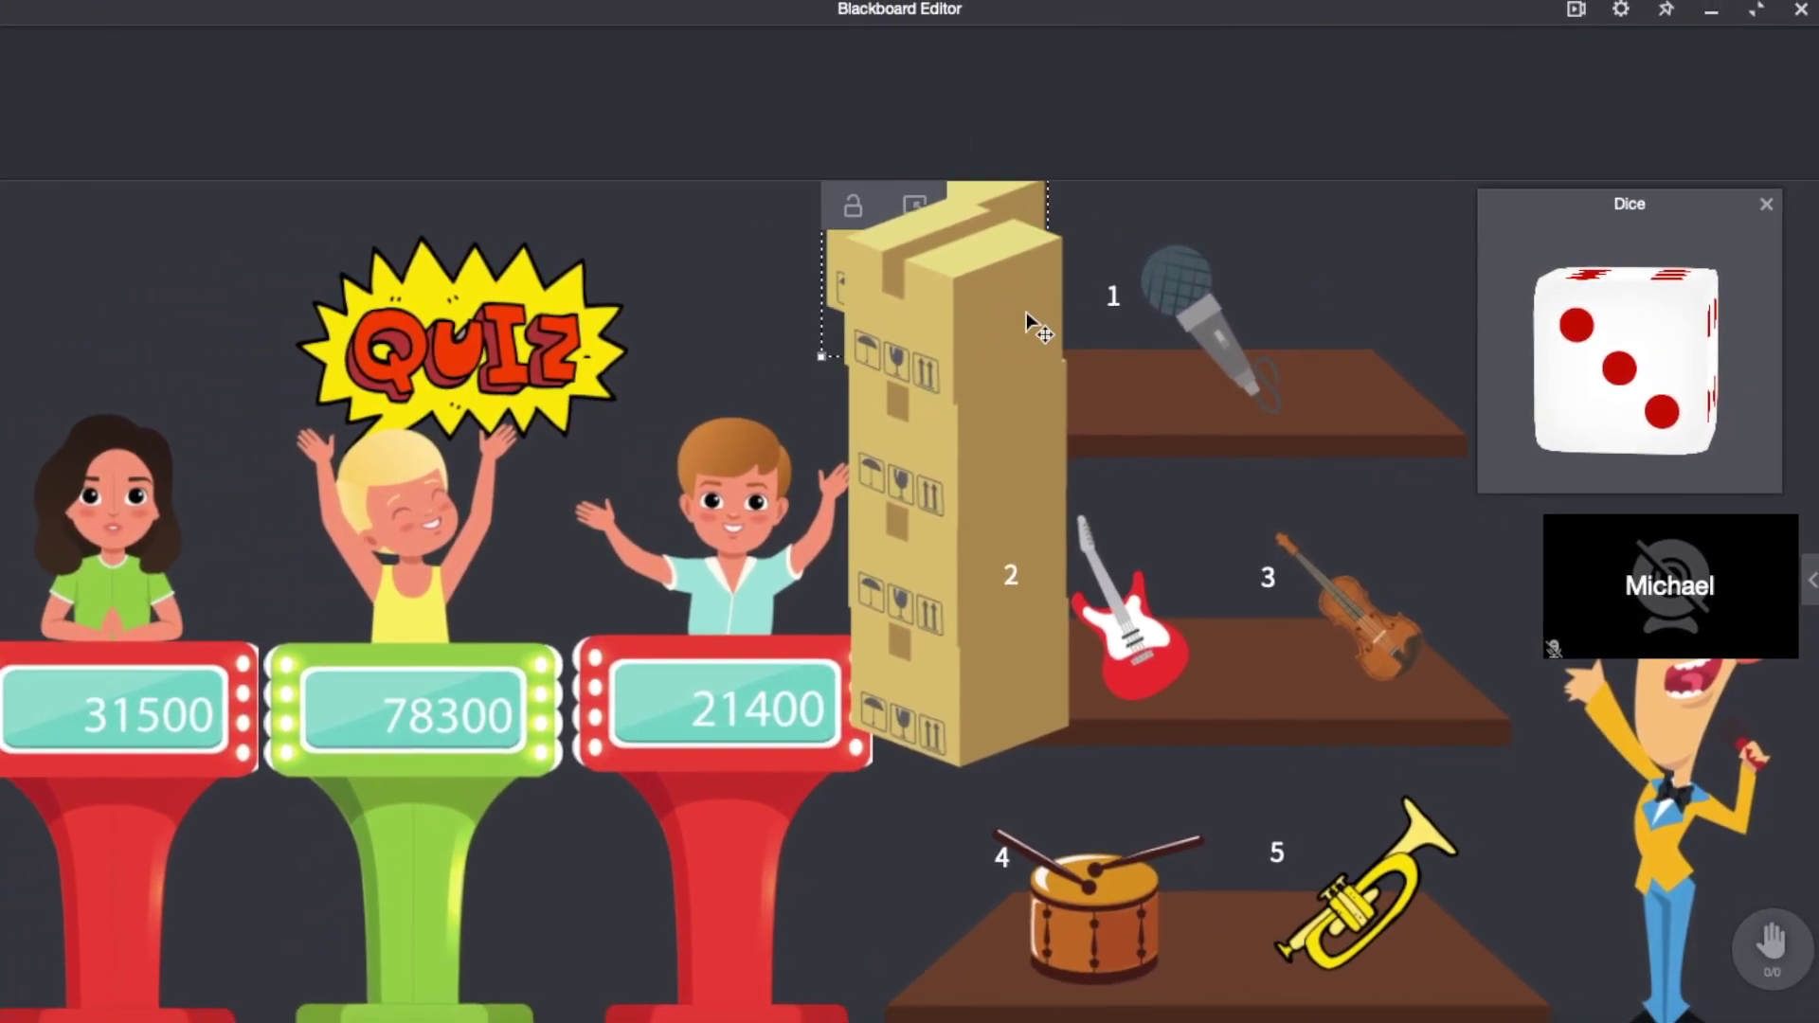
drag(986, 237, 1028, 808)
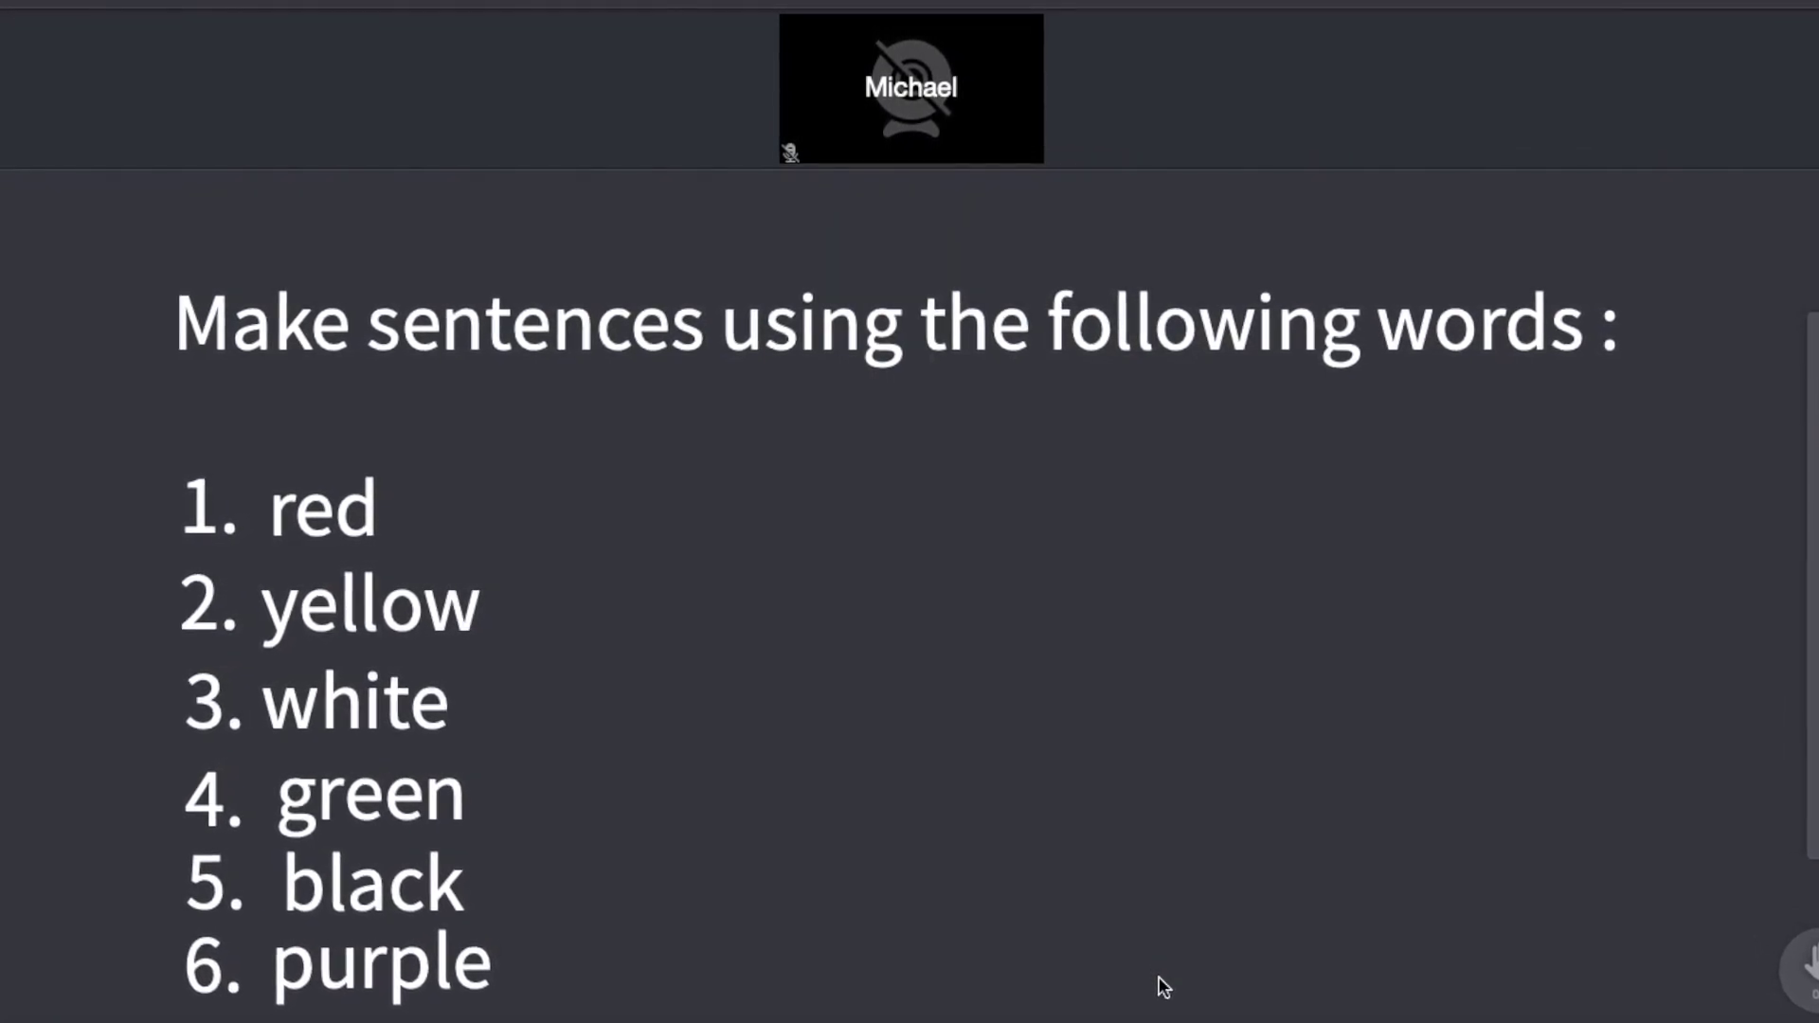
Step: Go to the basketball court slide, nudge the player, and peek under balls 1 and 2 (red, blue)
key(Right)
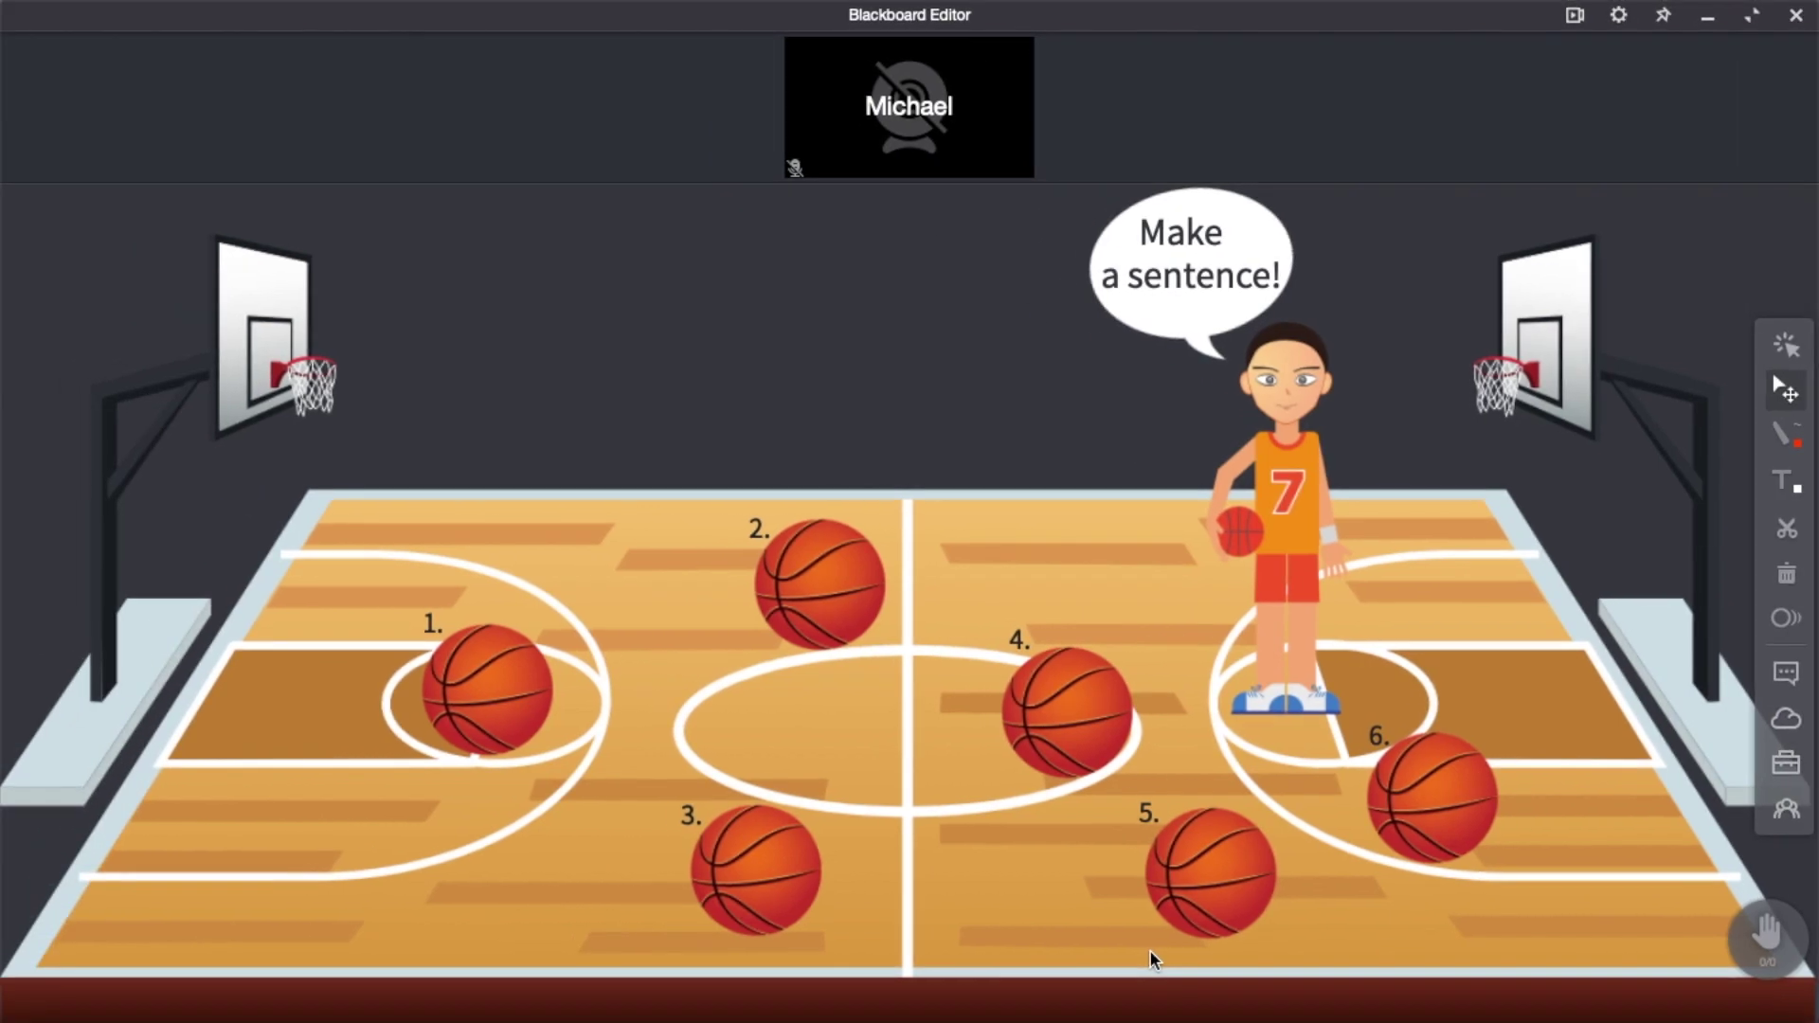
drag(1288, 604, 1346, 593)
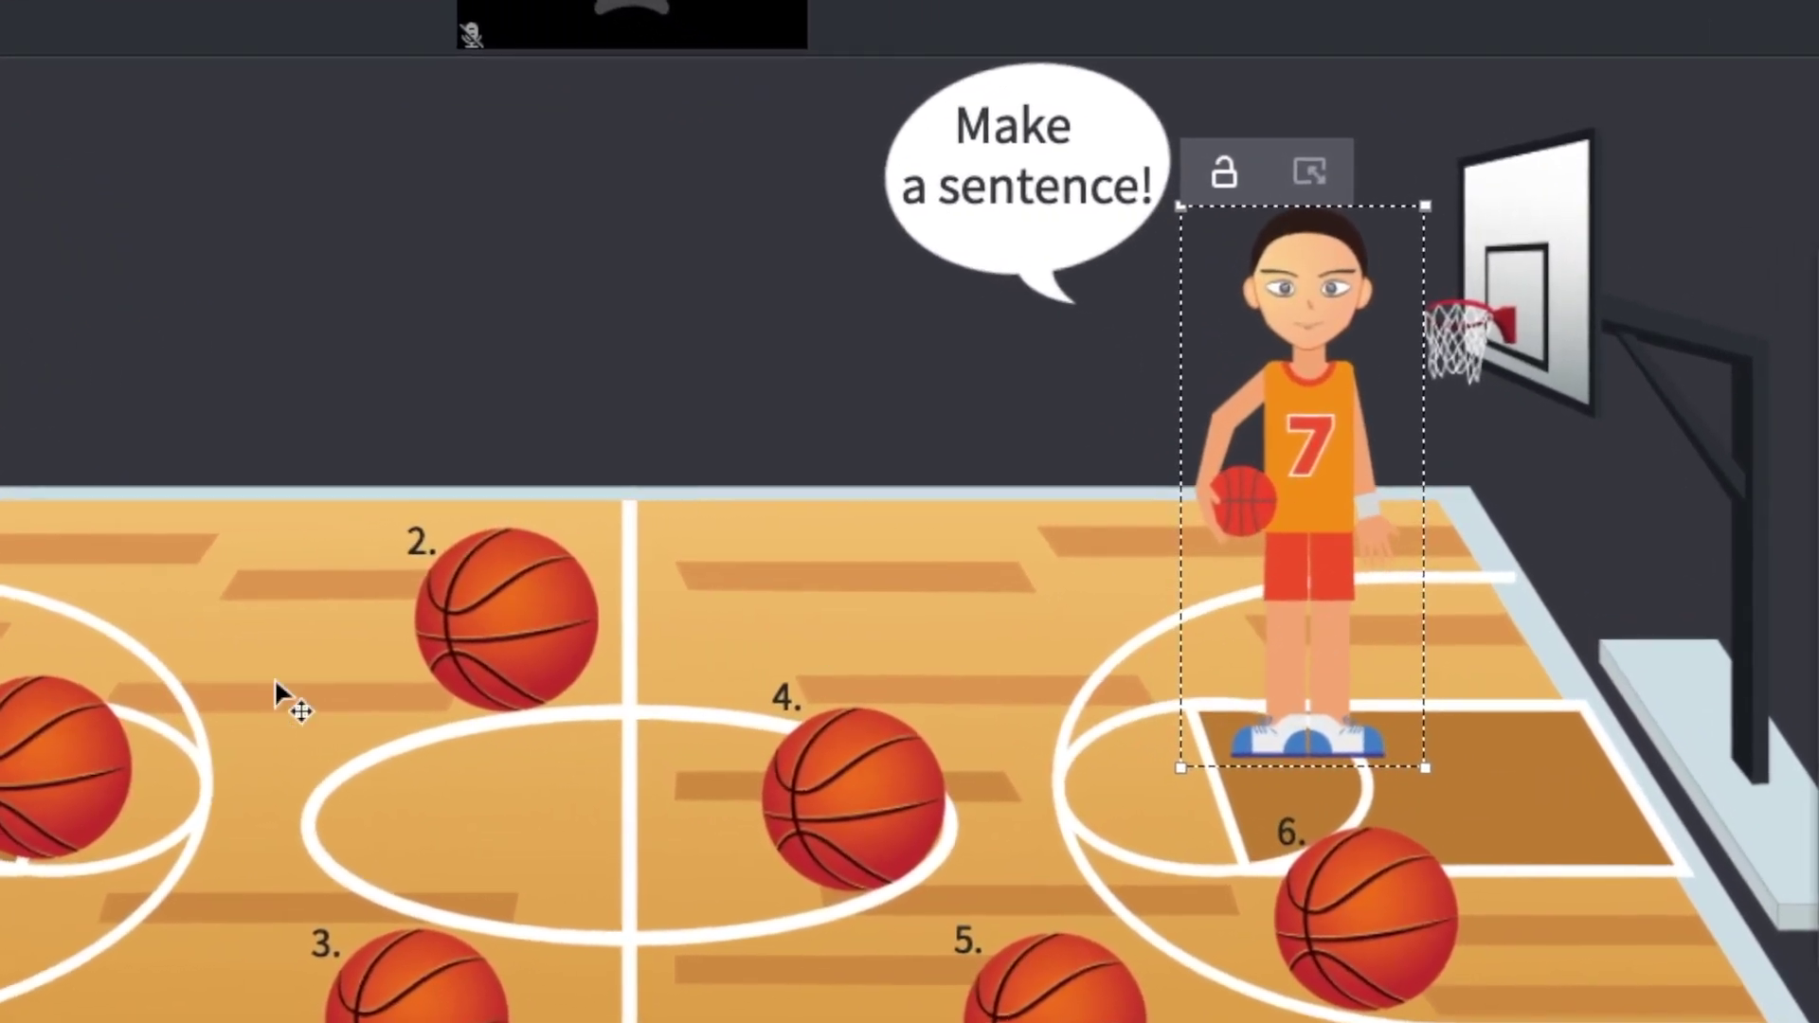
click(214, 741)
mouse_move(121, 755)
mouse_down()
mouse_move(5, 749)
mouse_move(138, 762)
mouse_up()
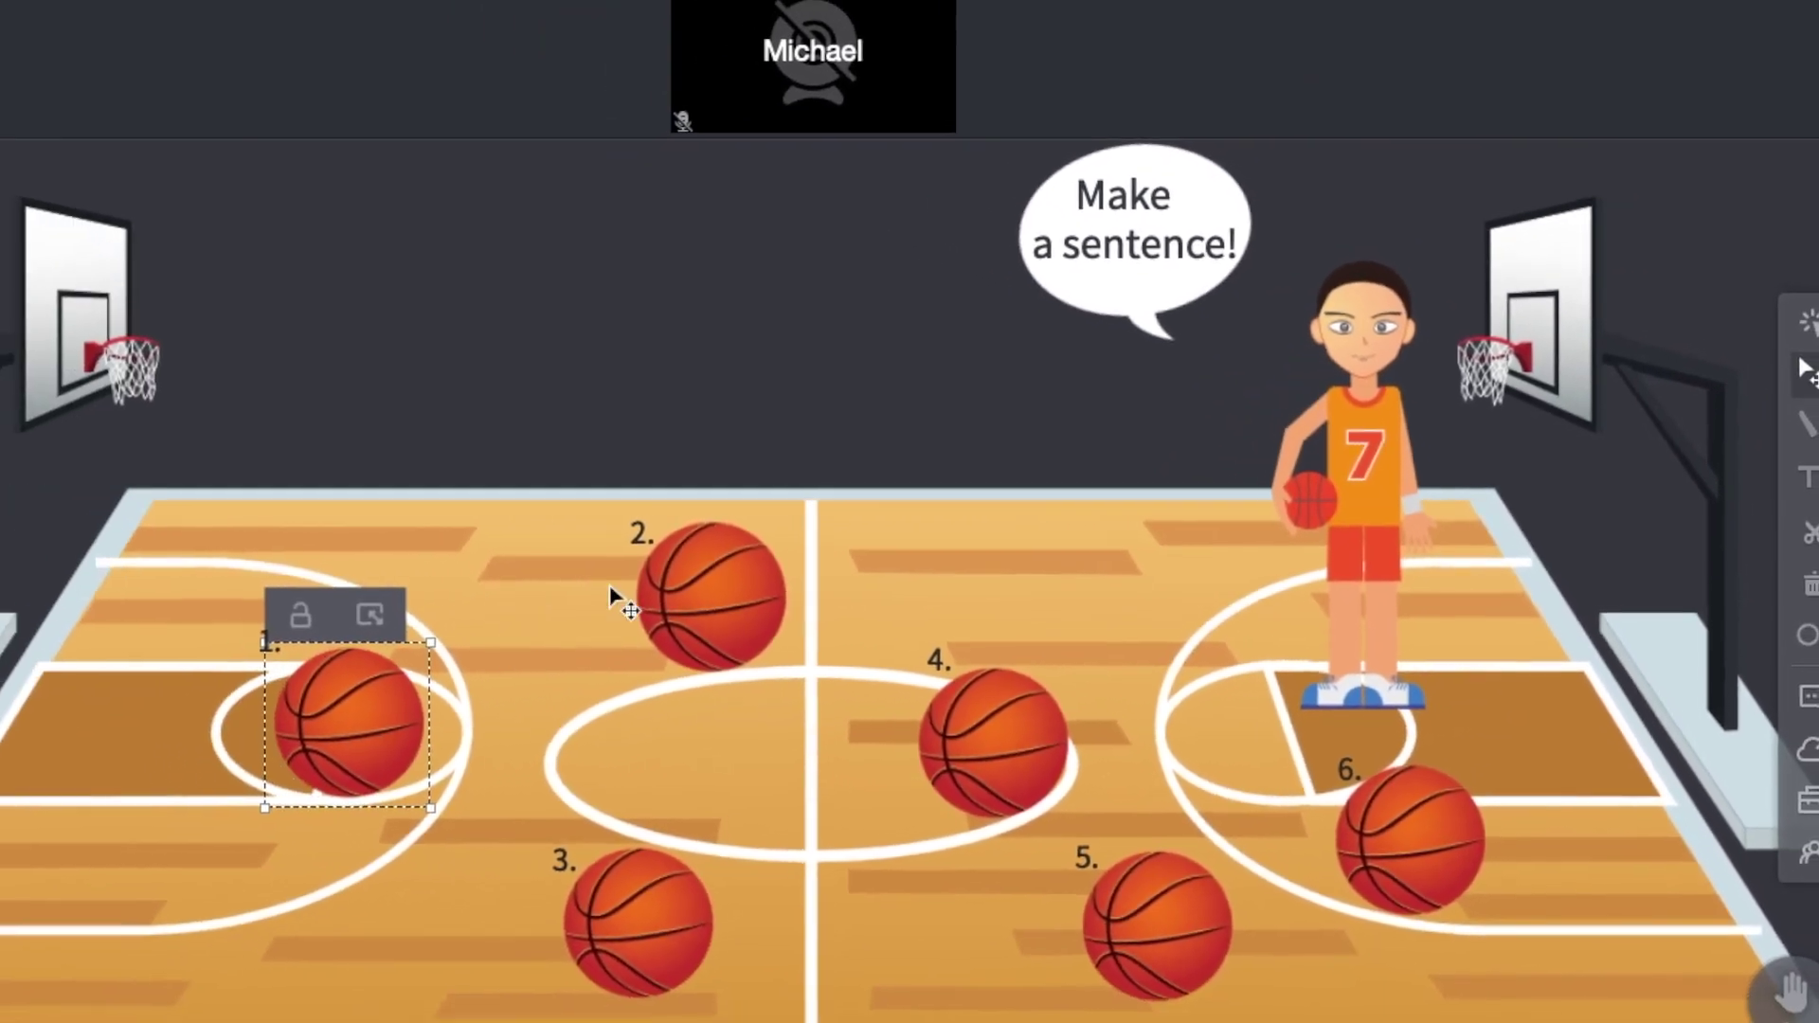
click(738, 589)
mouse_move(738, 589)
mouse_down()
mouse_move(625, 607)
mouse_move(642, 583)
mouse_move(739, 590)
mouse_up()
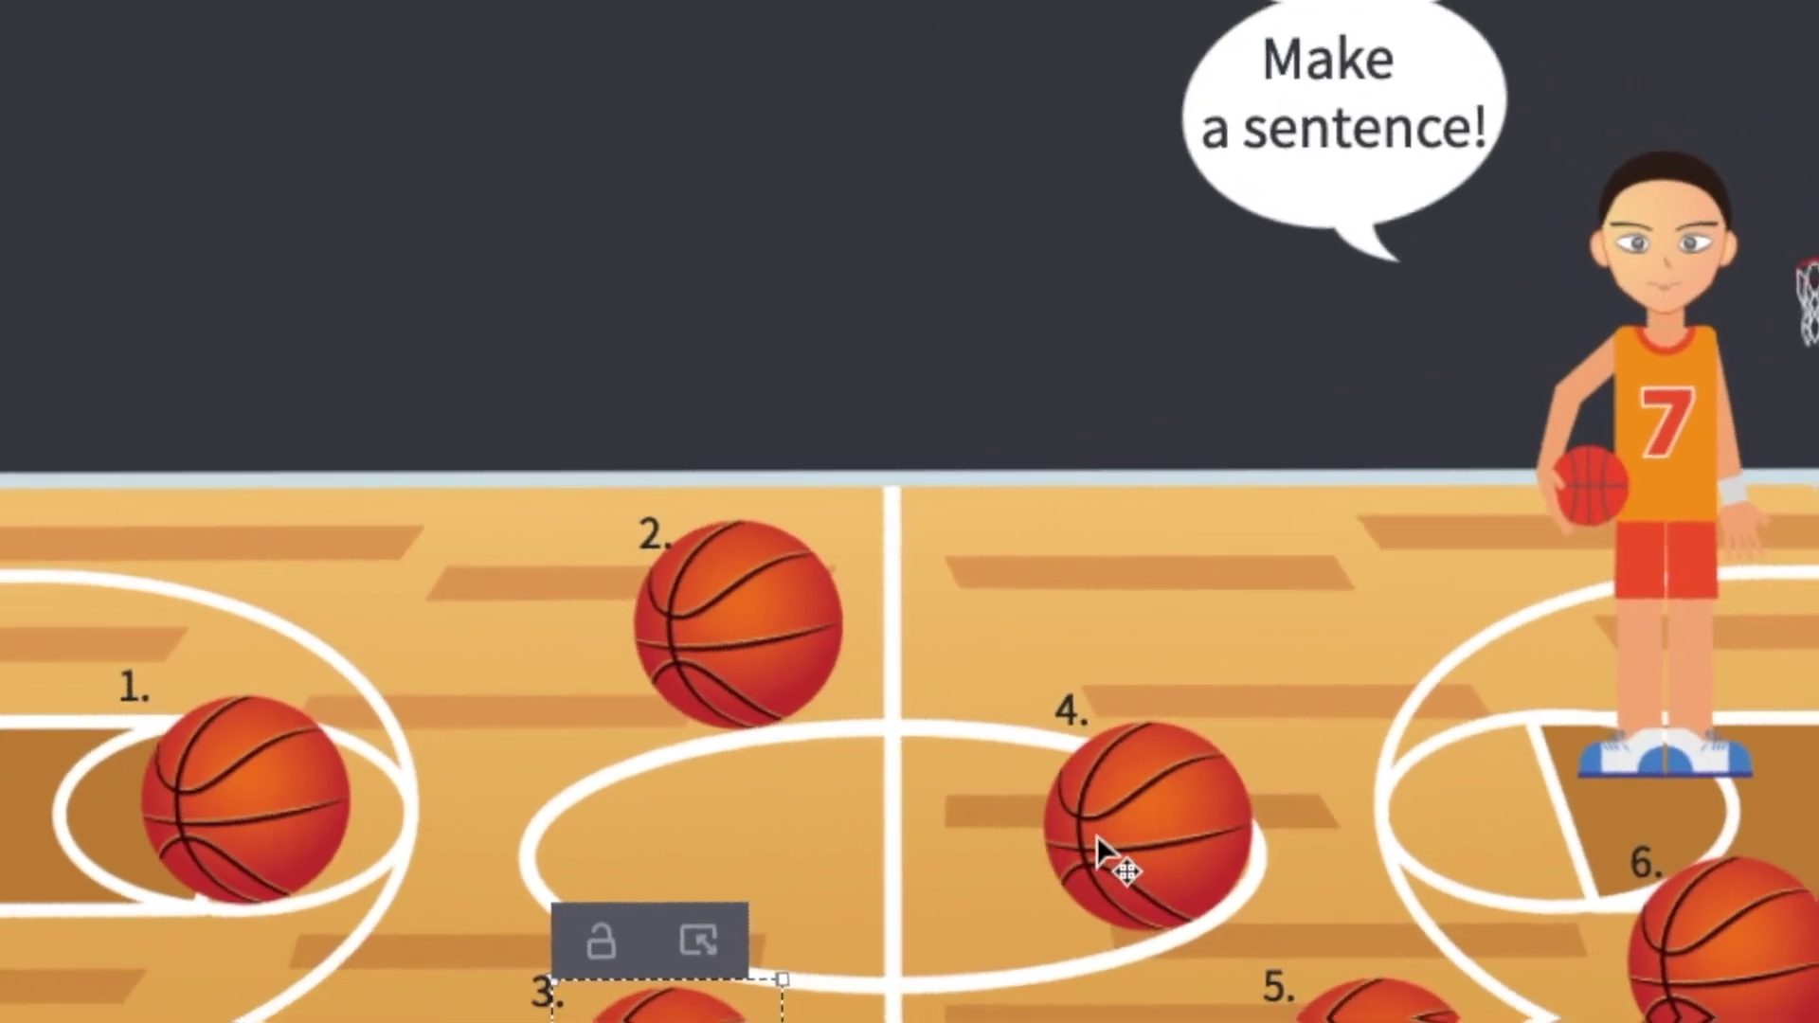
Step: Peek under balls 4, 5 and 6, revealing green under ball 4
drag(1033, 727, 942, 740)
drag(952, 855, 1061, 843)
mouse_move(1374, 1009)
mouse_down()
mouse_move(1175, 1013)
mouse_move(1346, 999)
mouse_up()
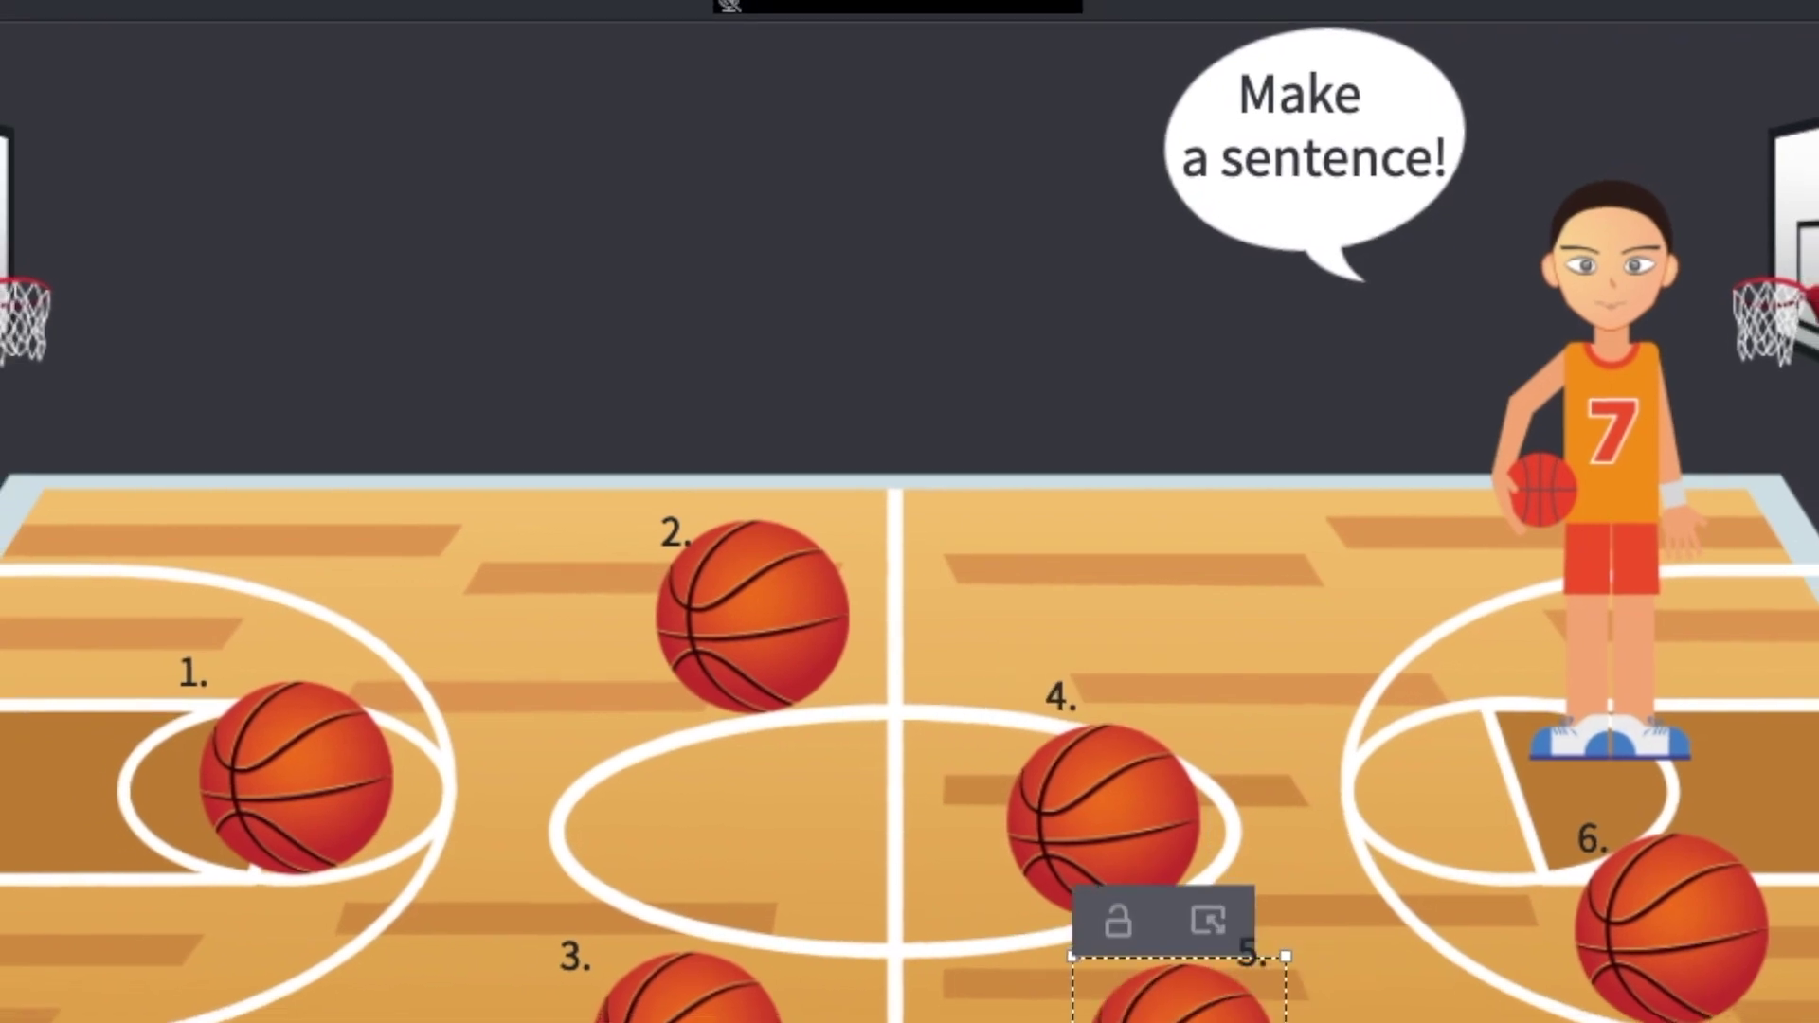
drag(1605, 959, 1454, 873)
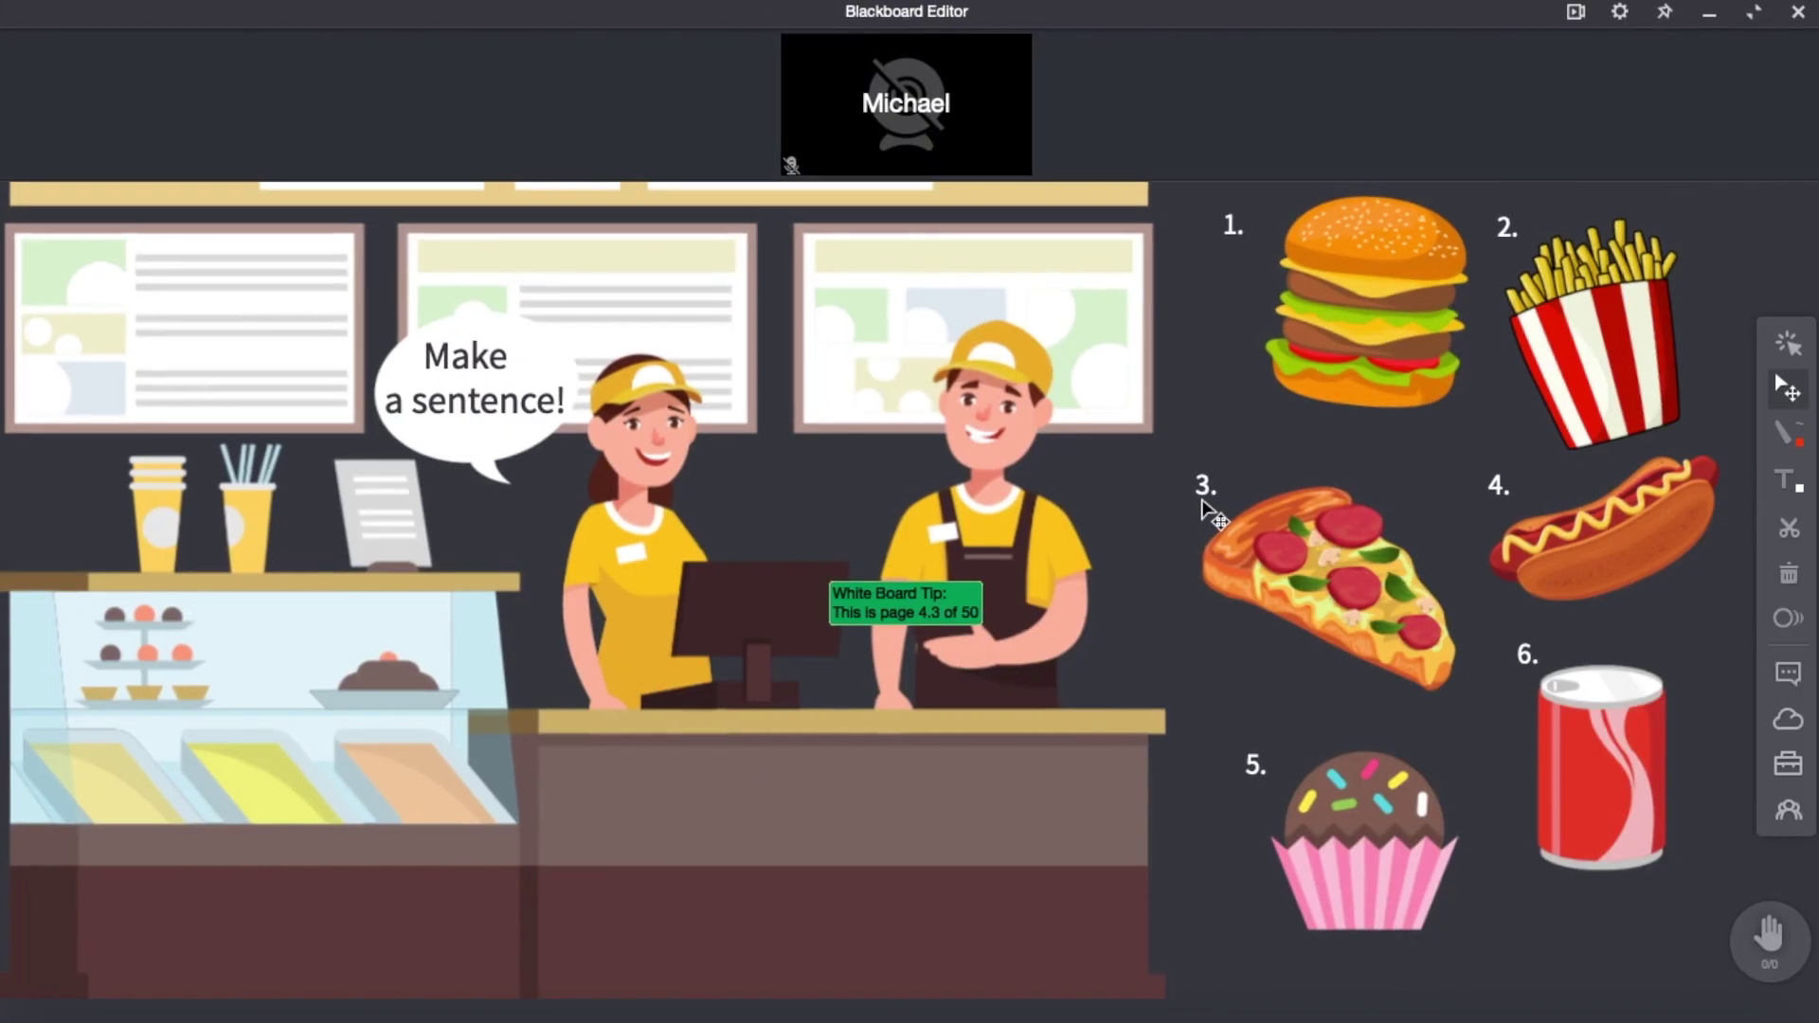
Step: Select the burger on the fast-food counter slide
click(1287, 333)
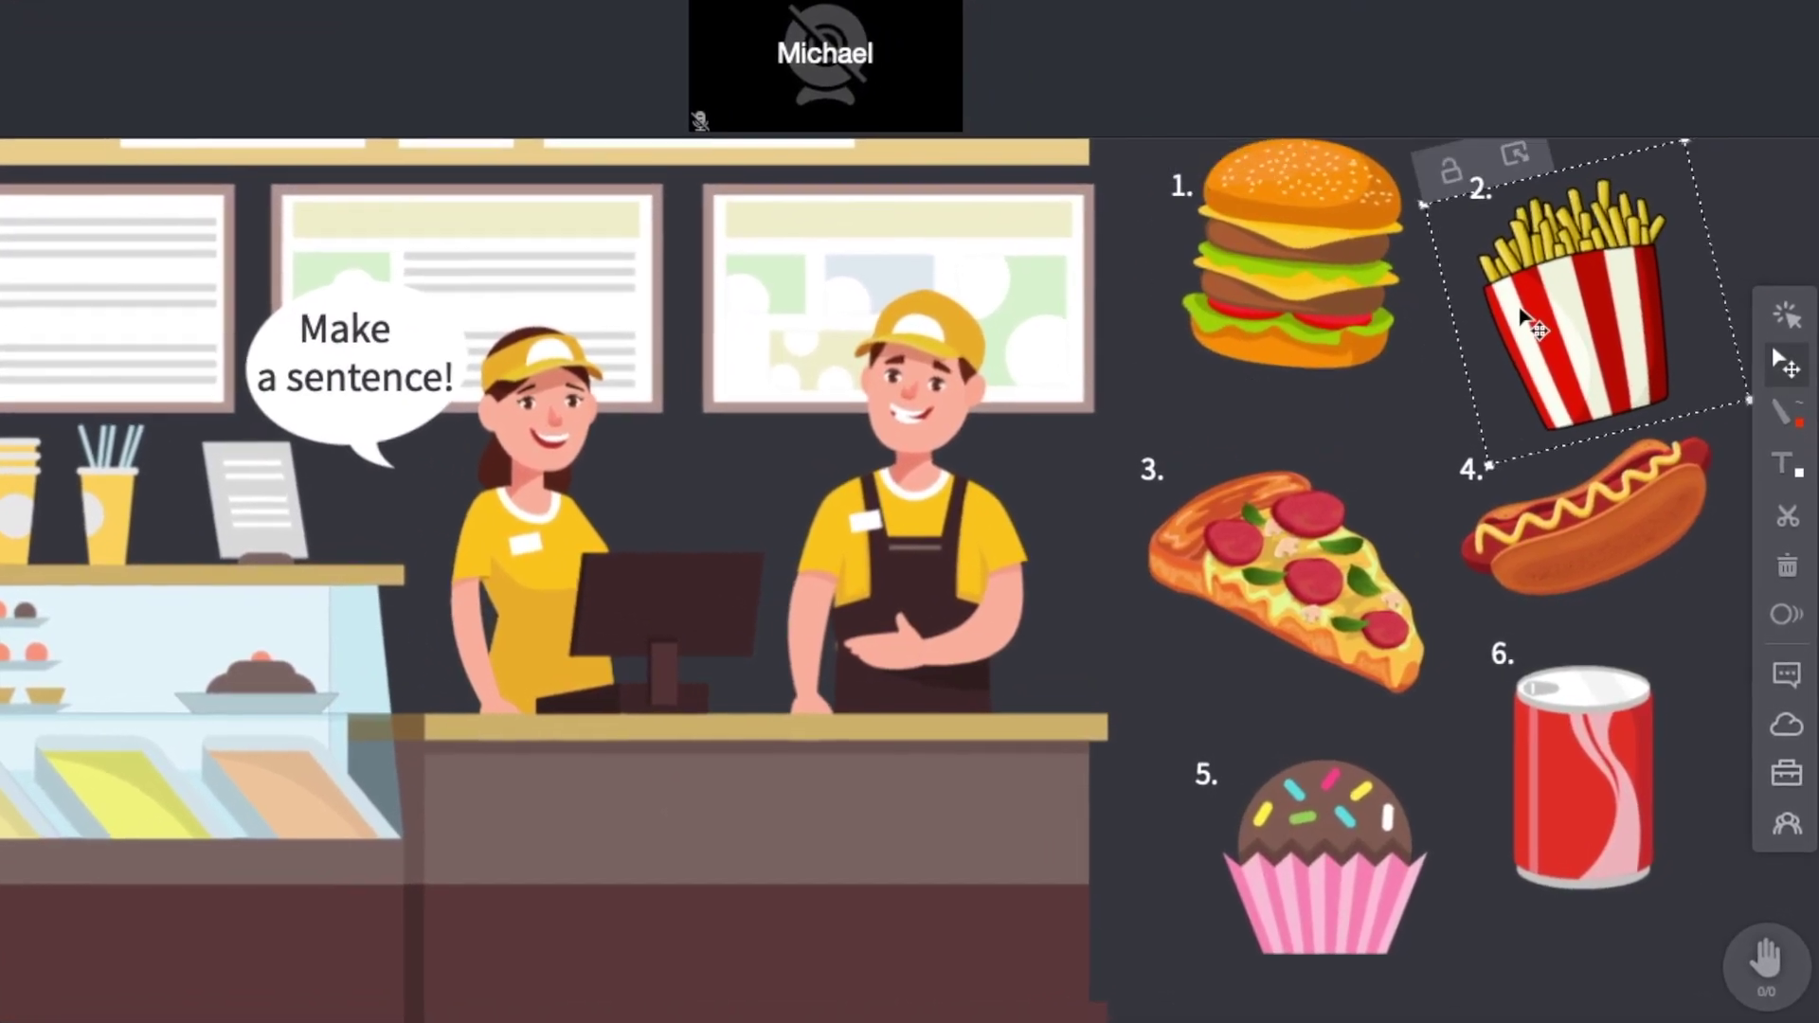
Step: Shift the pizza and hot dog aside to reveal the words green and yellow
click(1552, 333)
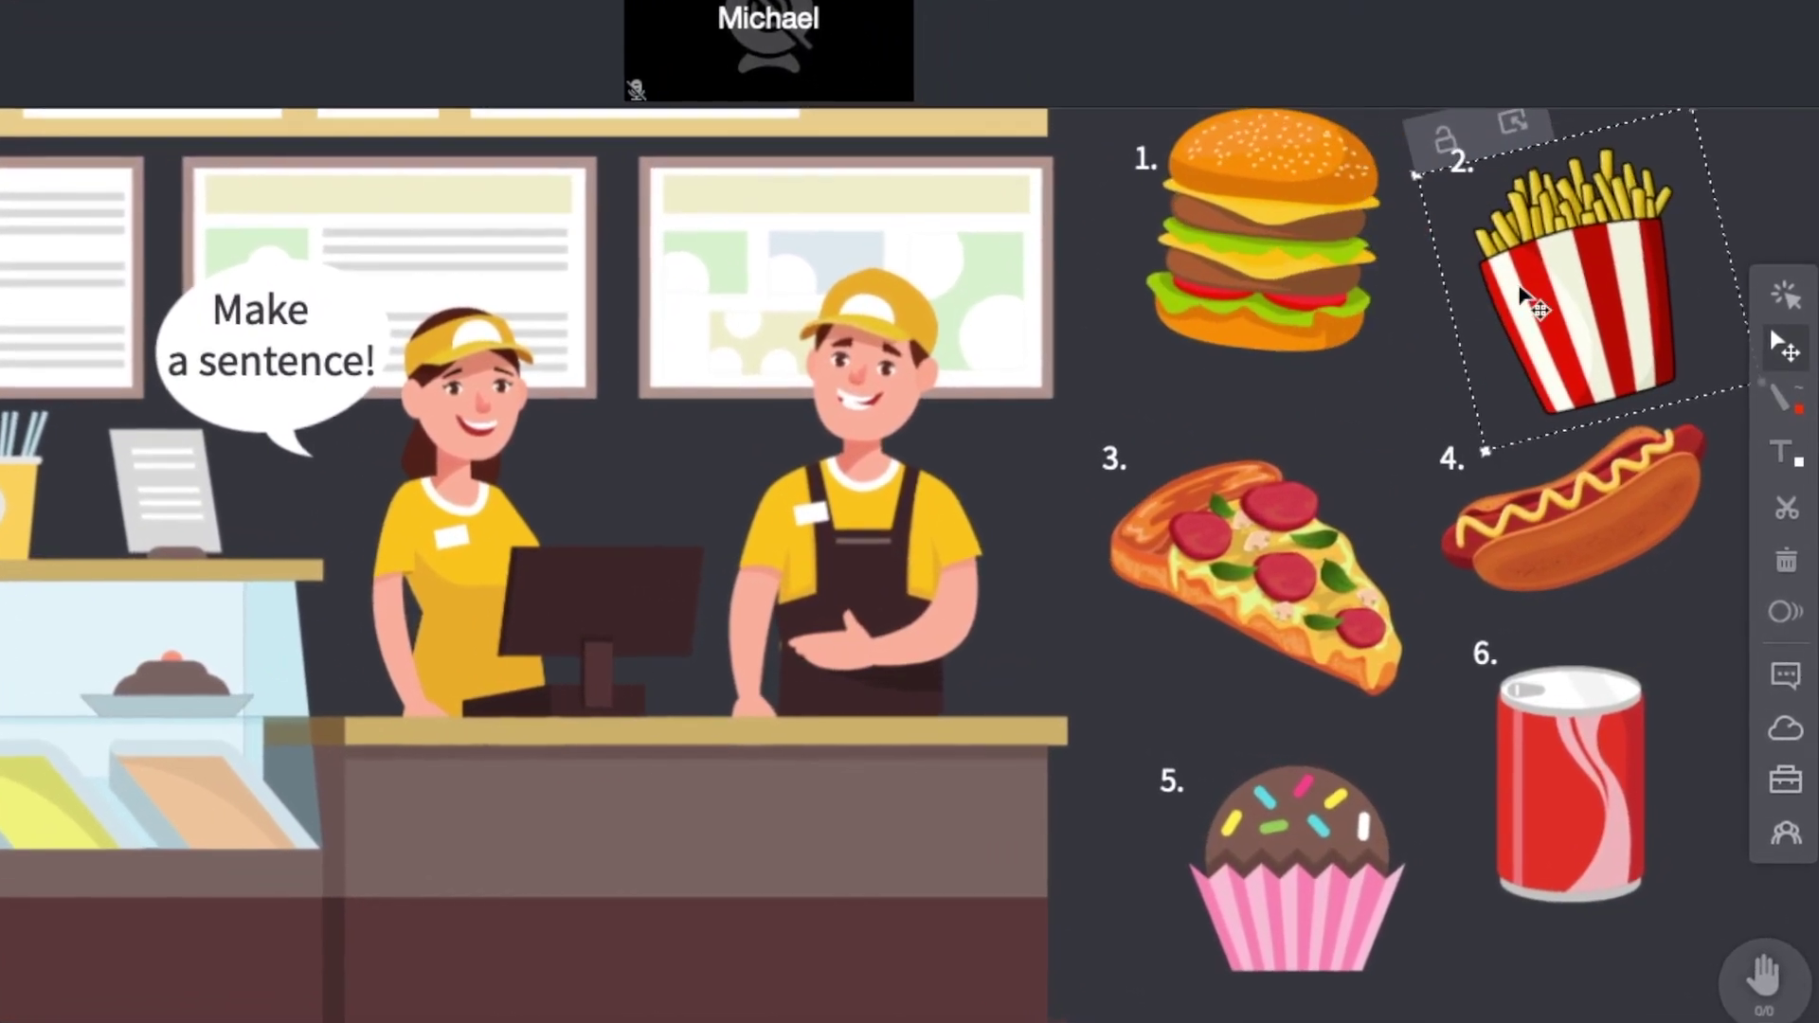
mouse_move(1277, 532)
mouse_down()
mouse_move(1007, 563)
mouse_move(1260, 540)
mouse_up()
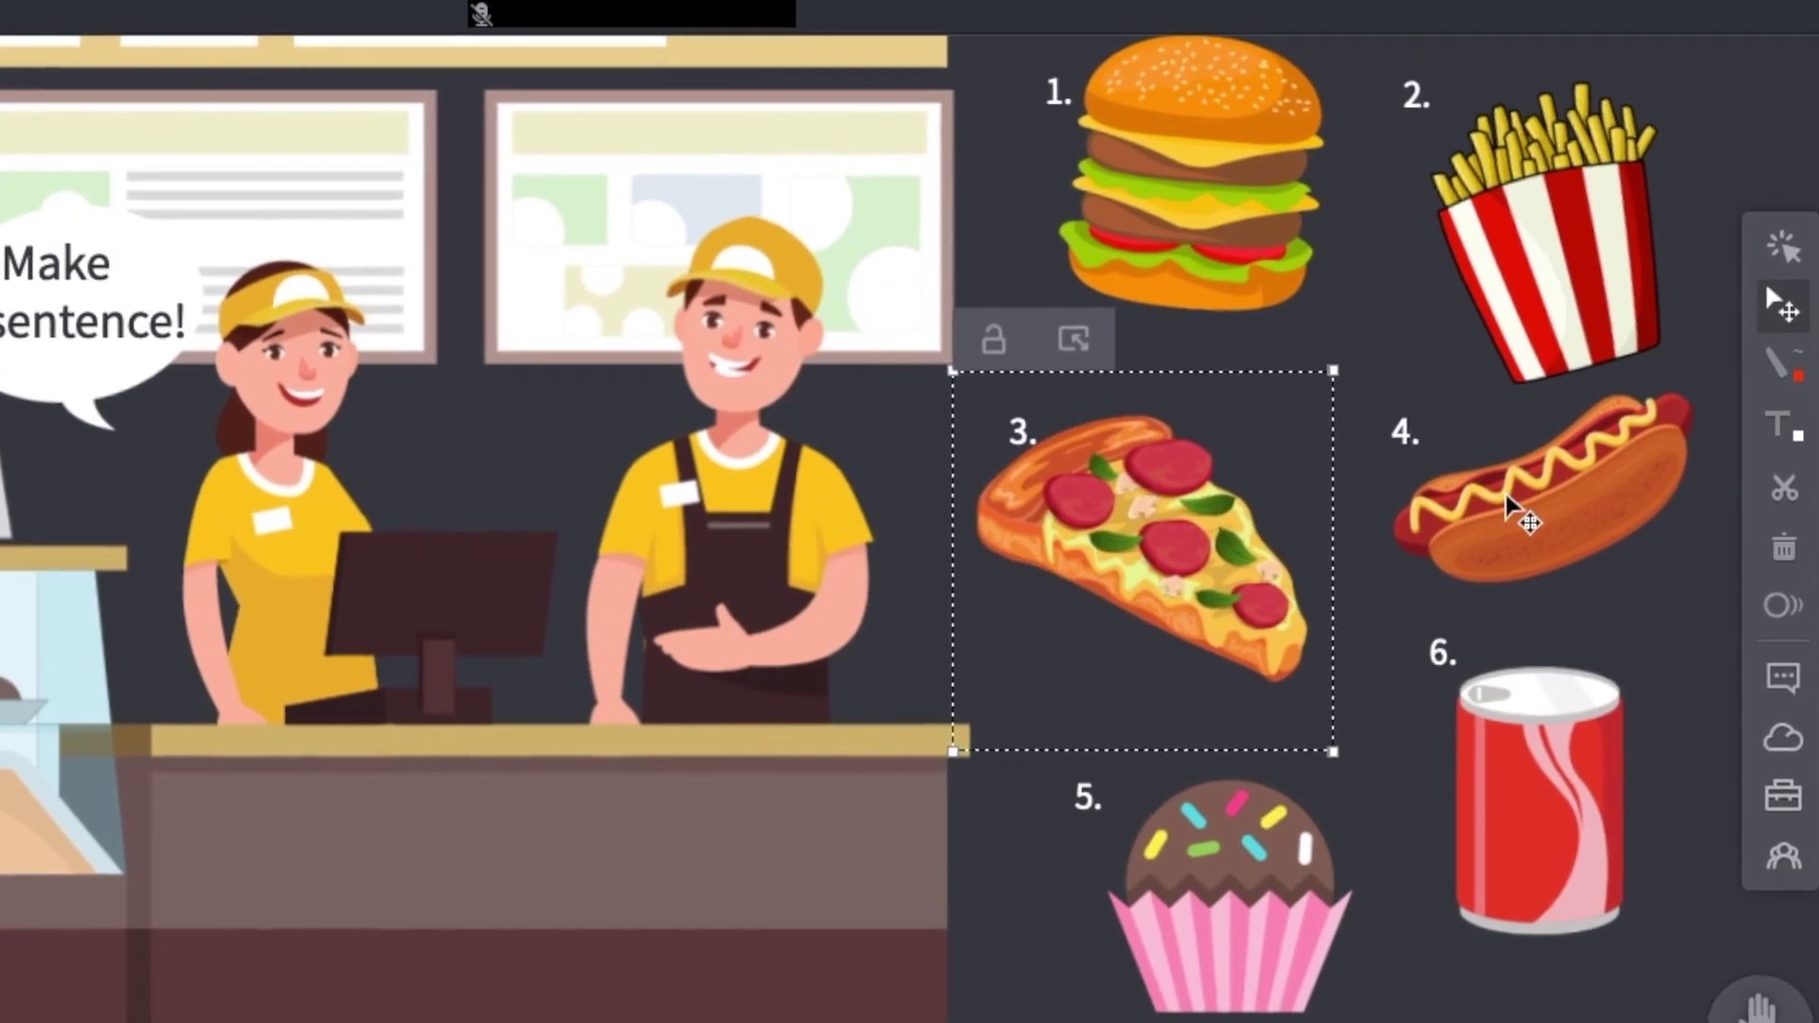
mouse_move(1516, 512)
mouse_down()
mouse_move(1391, 412)
mouse_move(1497, 508)
mouse_up()
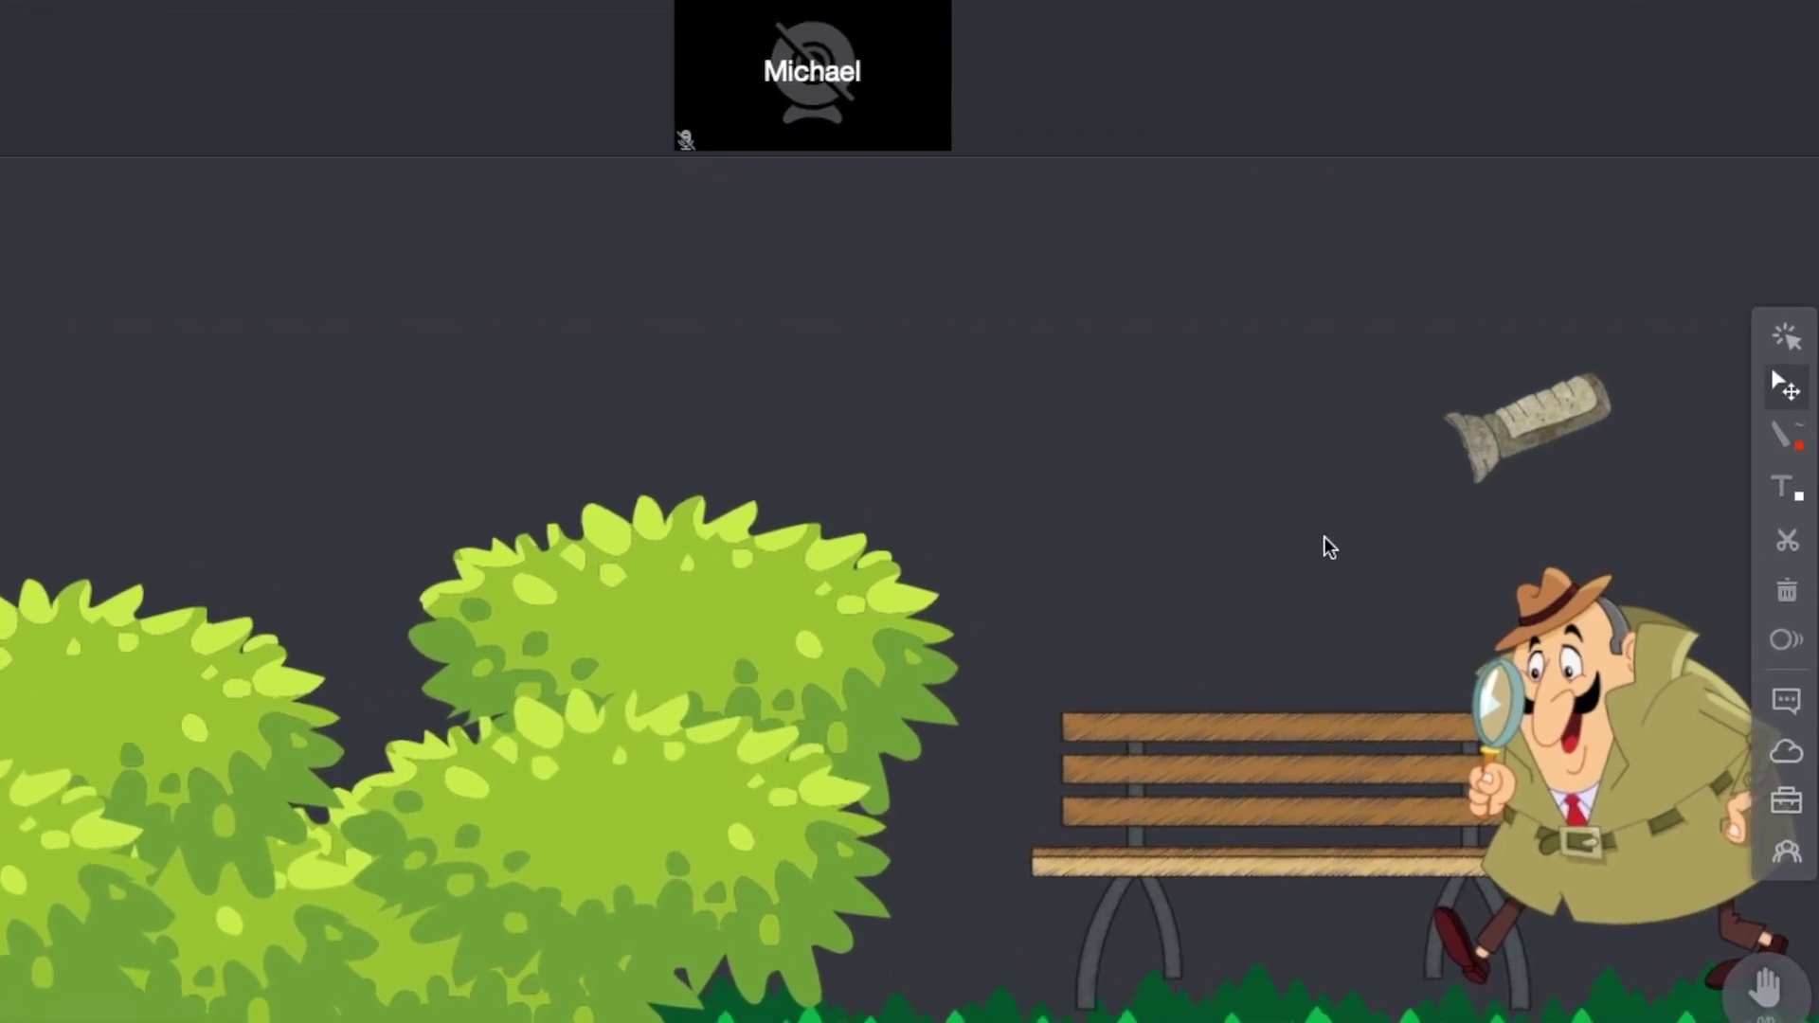
Step: Turn on the flashlight beam and sweep it under the bench to reveal the squirrel
click(1401, 482)
click(1343, 495)
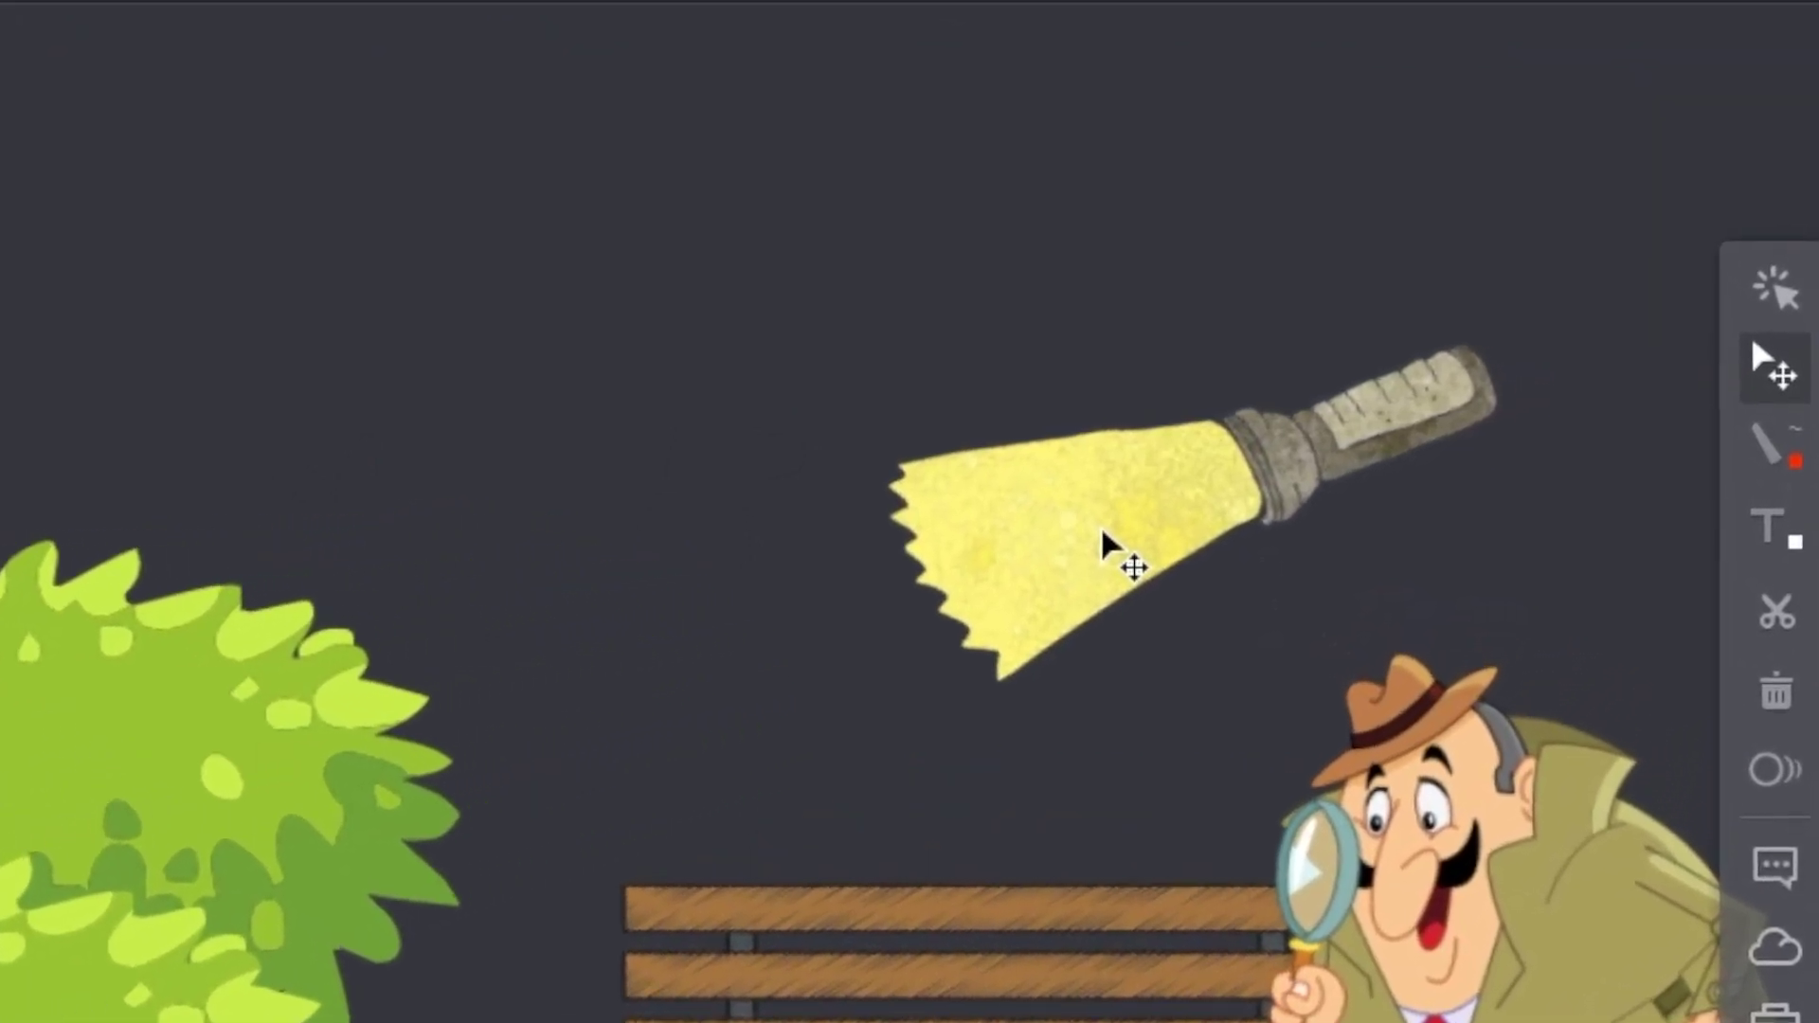
click(1413, 430)
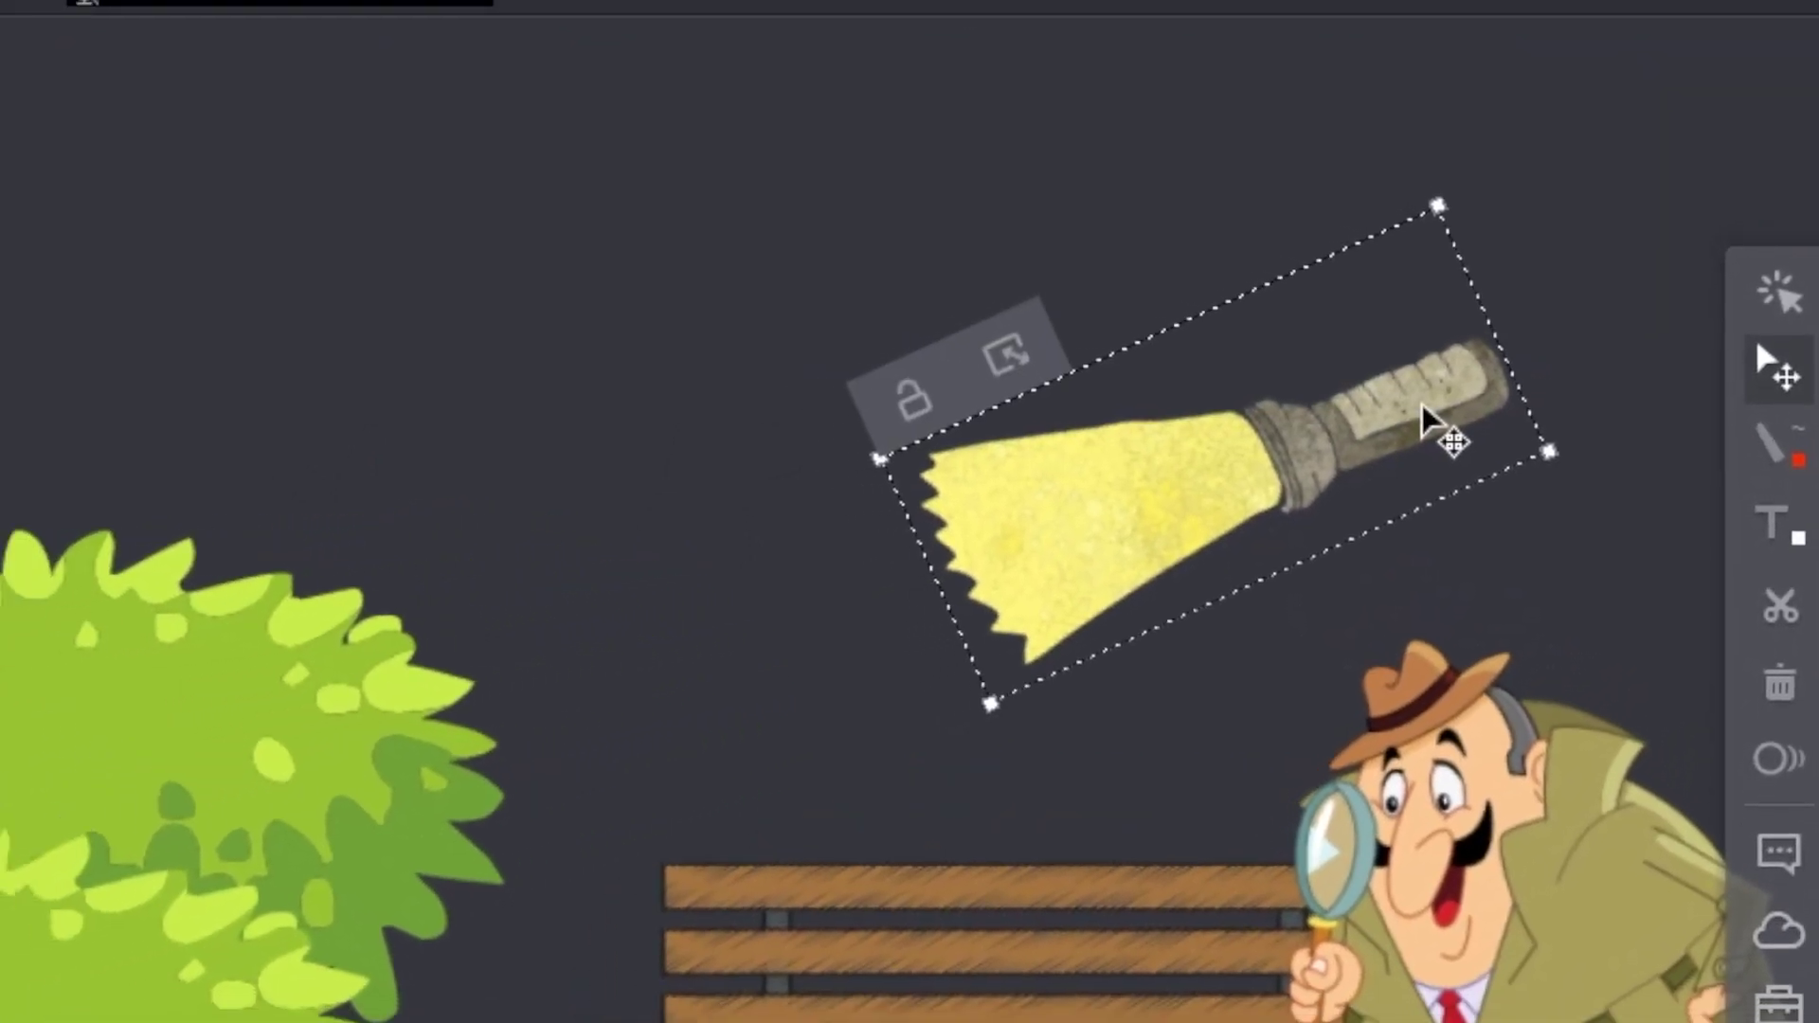
drag(1453, 410, 1036, 727)
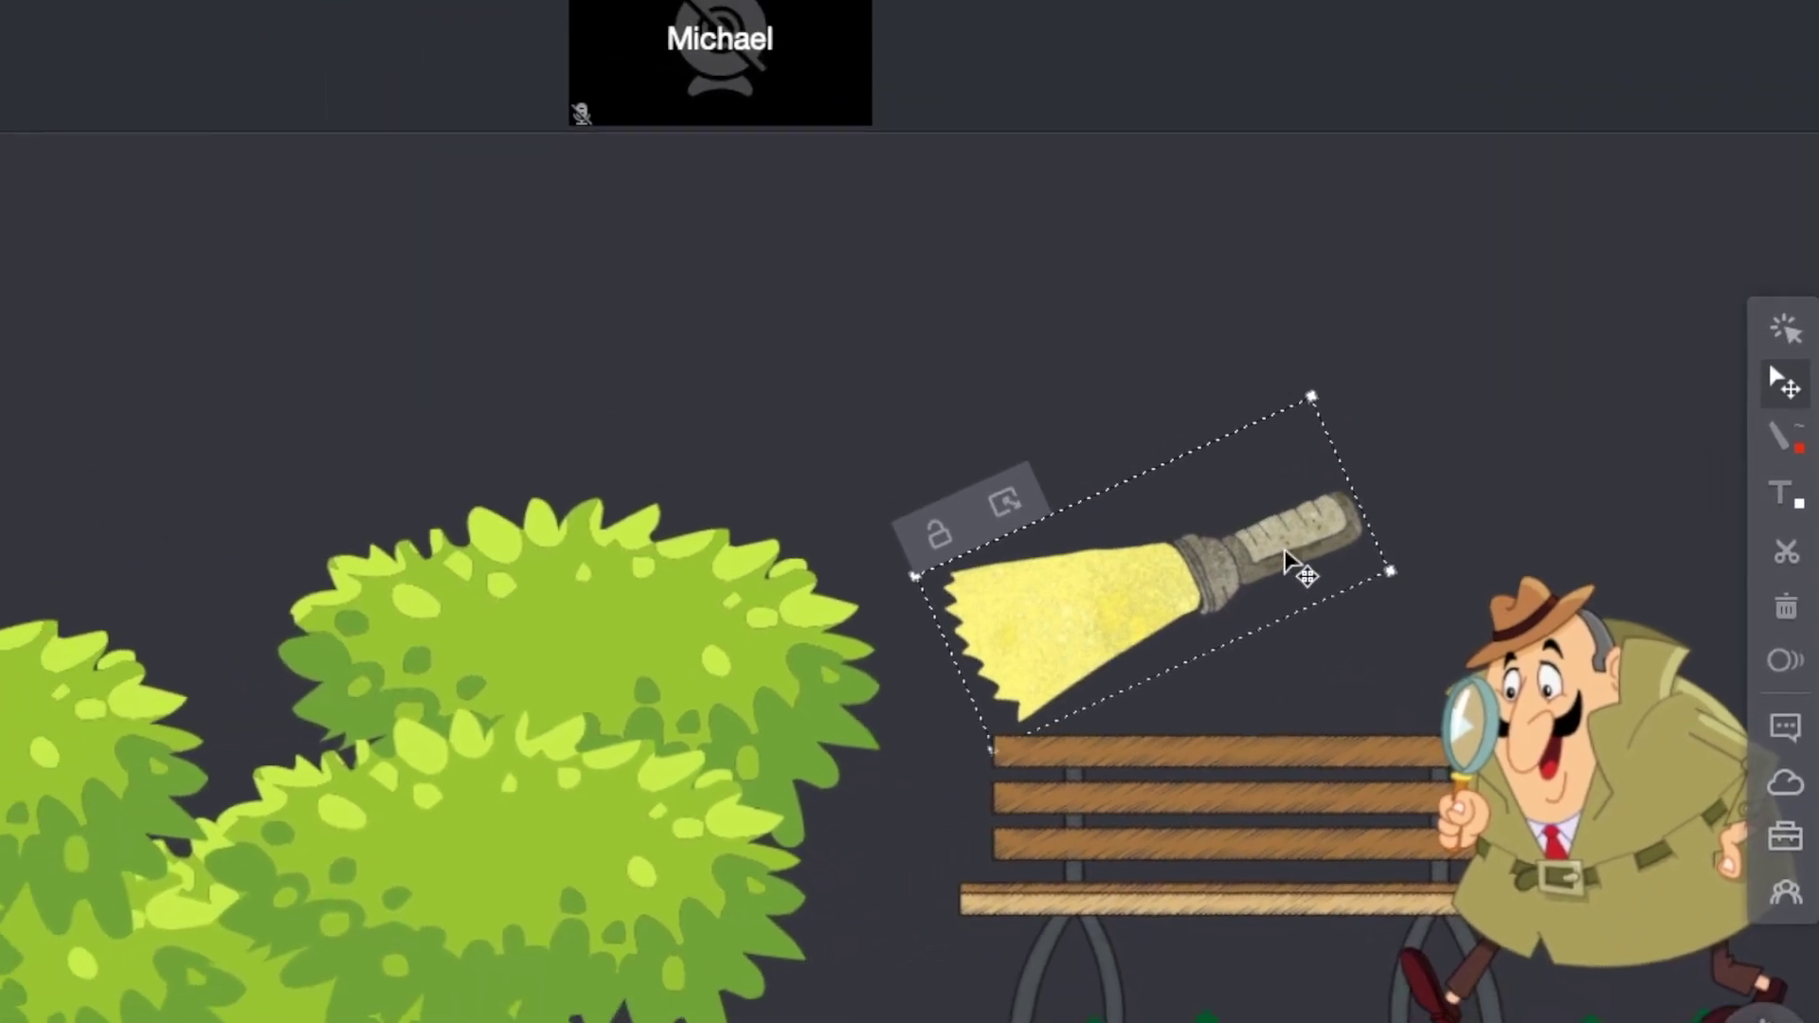
drag(1249, 647, 1129, 855)
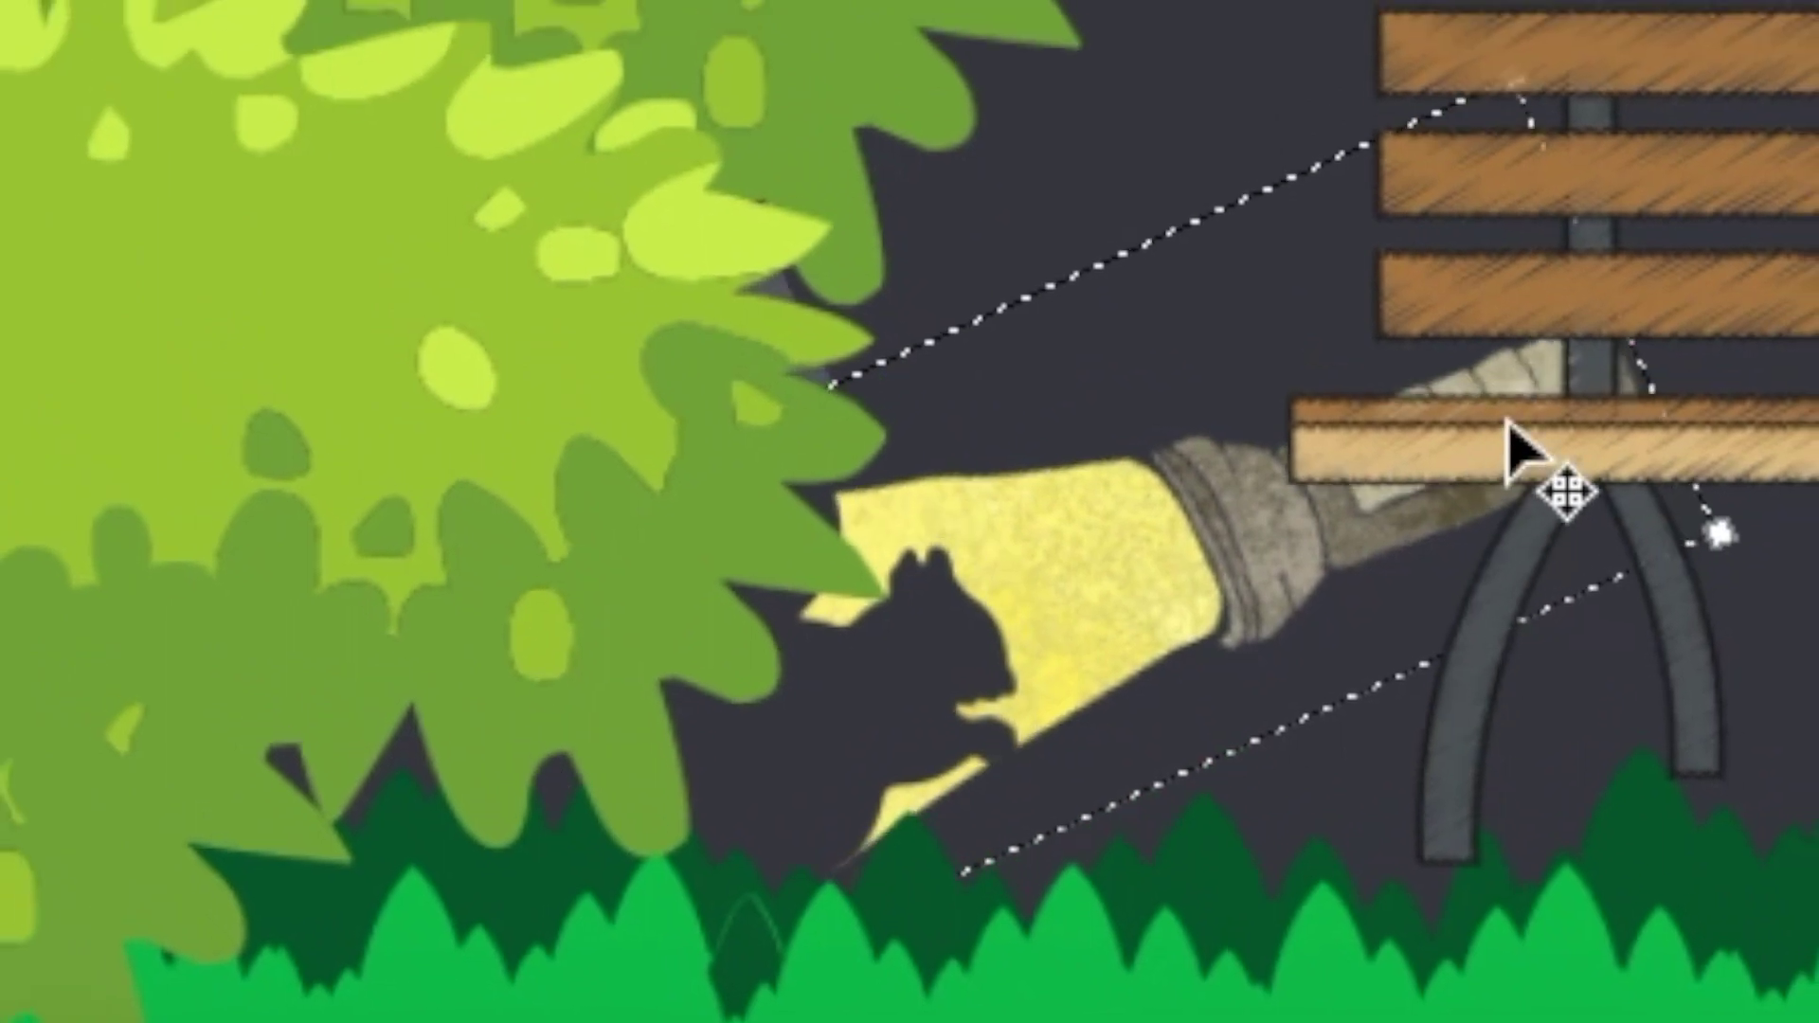
Step: Move the flashlight to the top-left of the slide and enlarge it
drag(1508, 423, 714, 573)
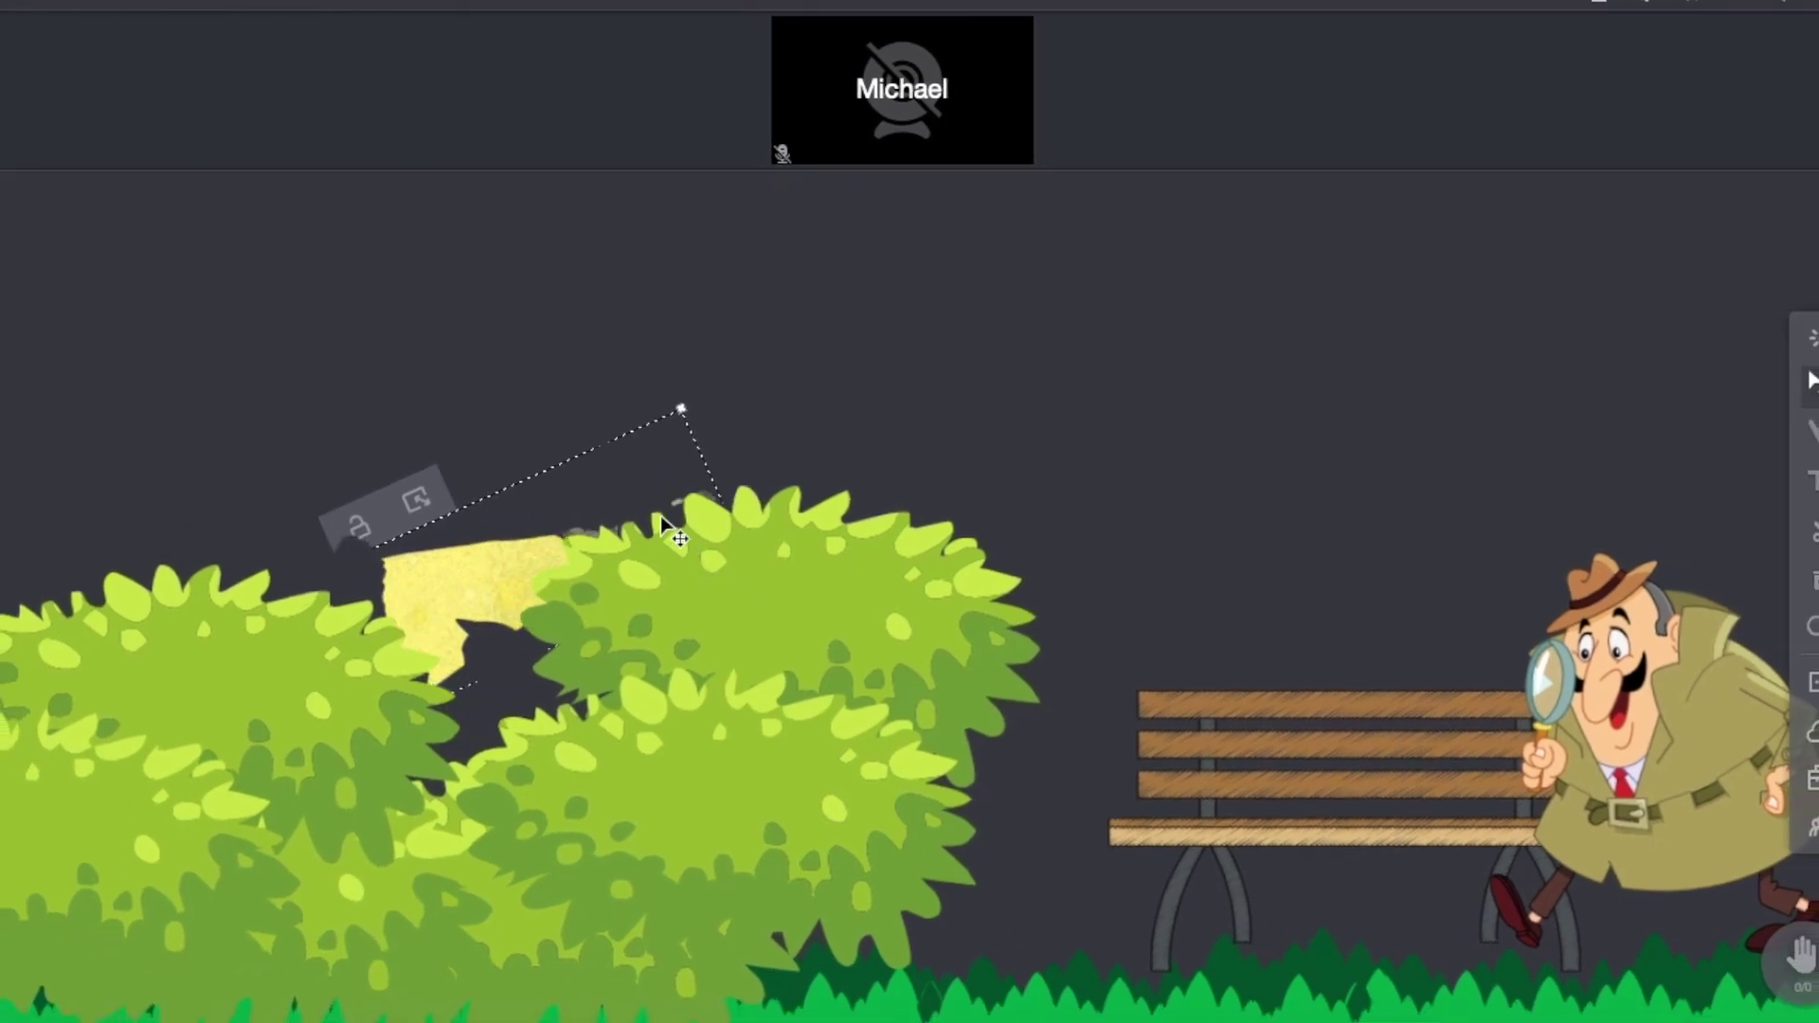
drag(661, 516, 526, 270)
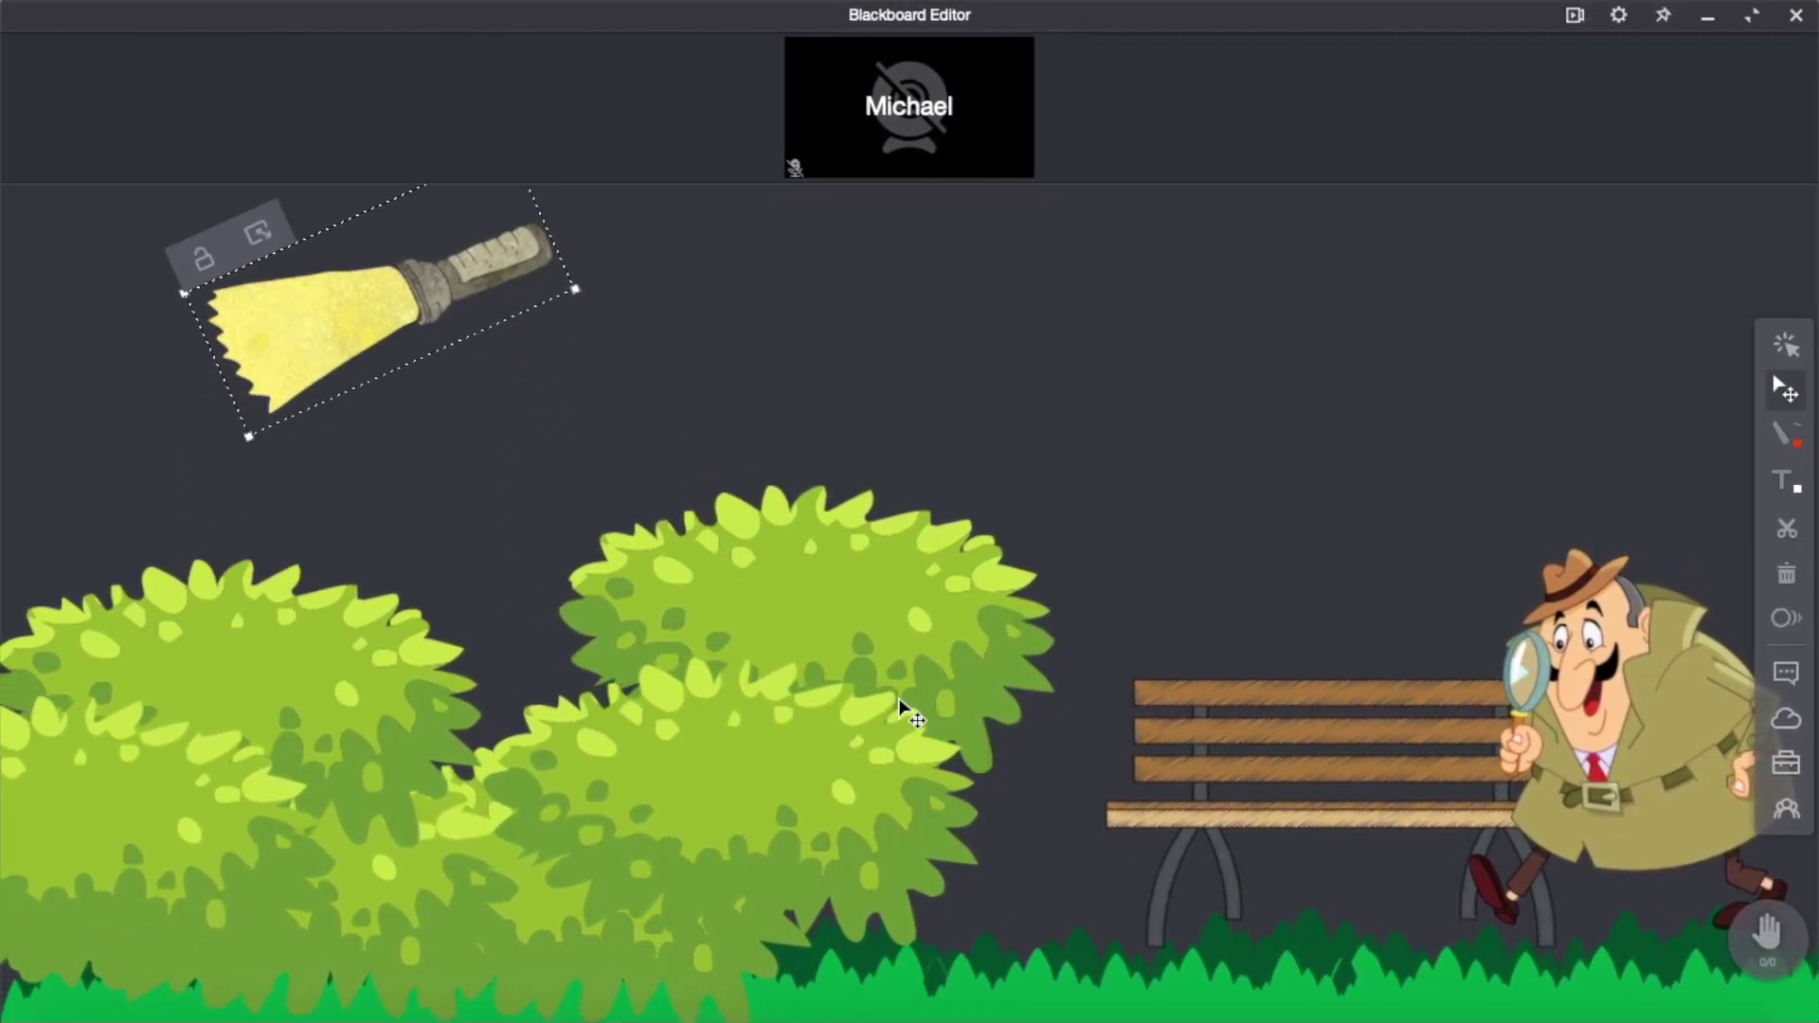
scroll(690, 349, up, 5)
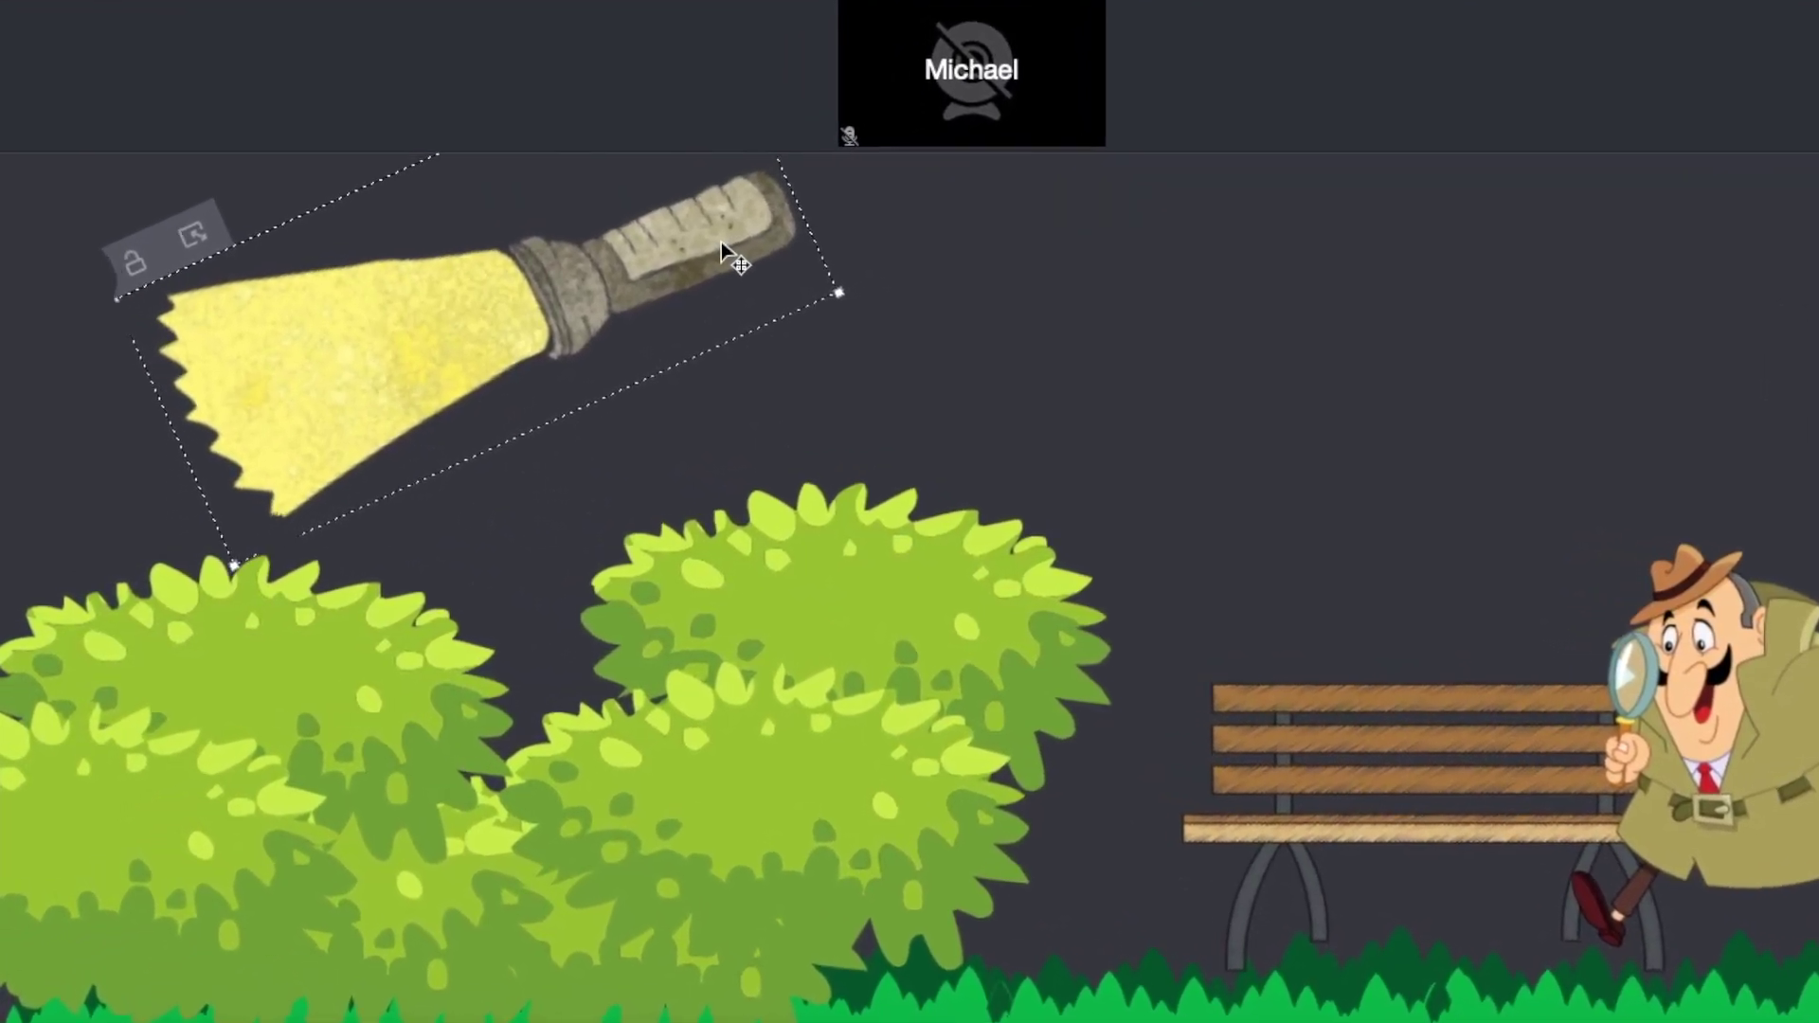